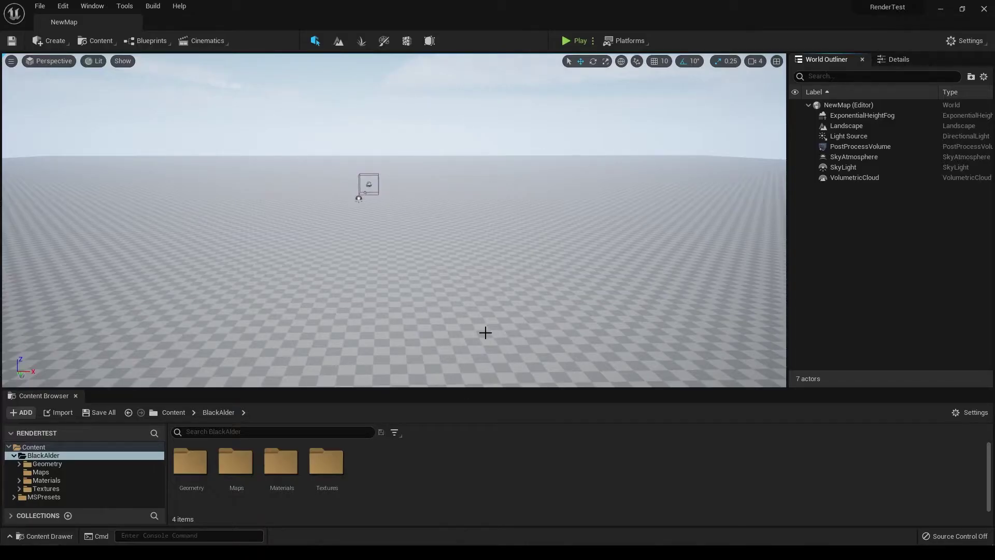
Step: Enlarge the Content Browser and look through the PivotPainter and SimpleWind folders in BlackAlder's Geometry folder
drag(257, 390, 262, 369)
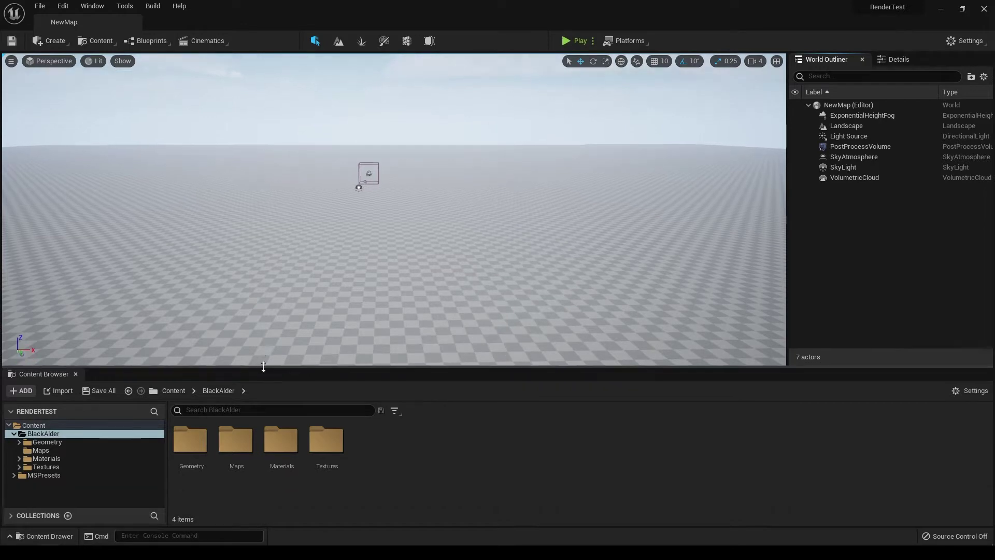
click(59, 444)
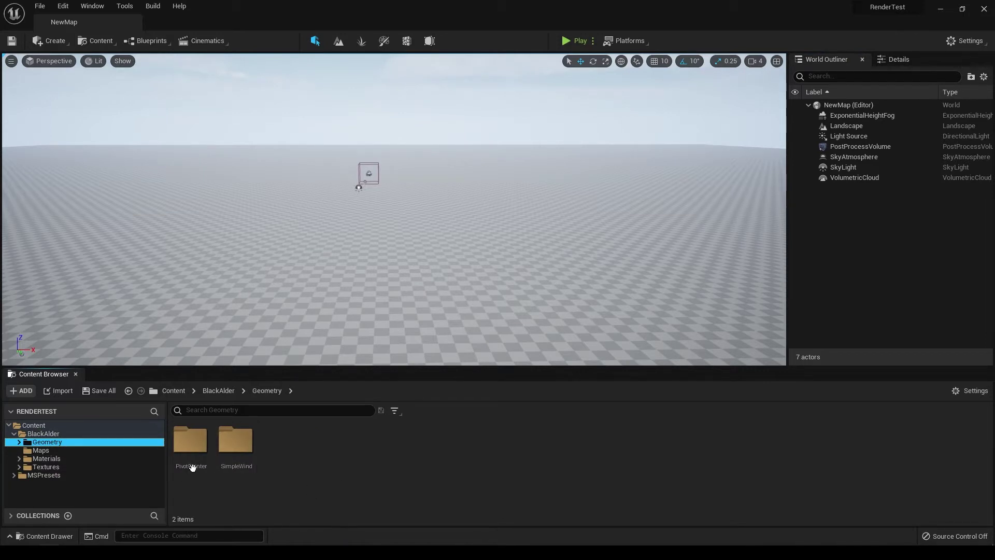
double_click(191, 444)
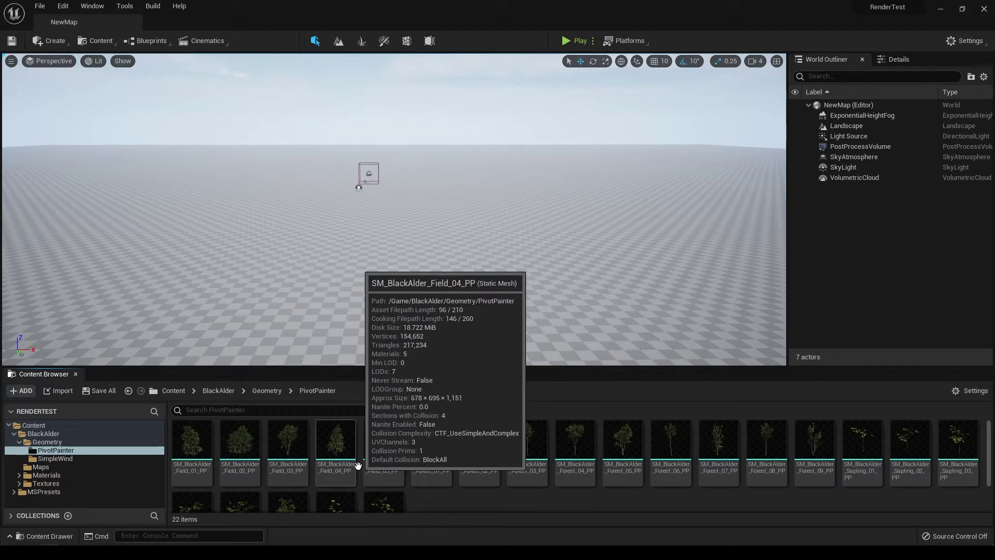
key(alt+Left)
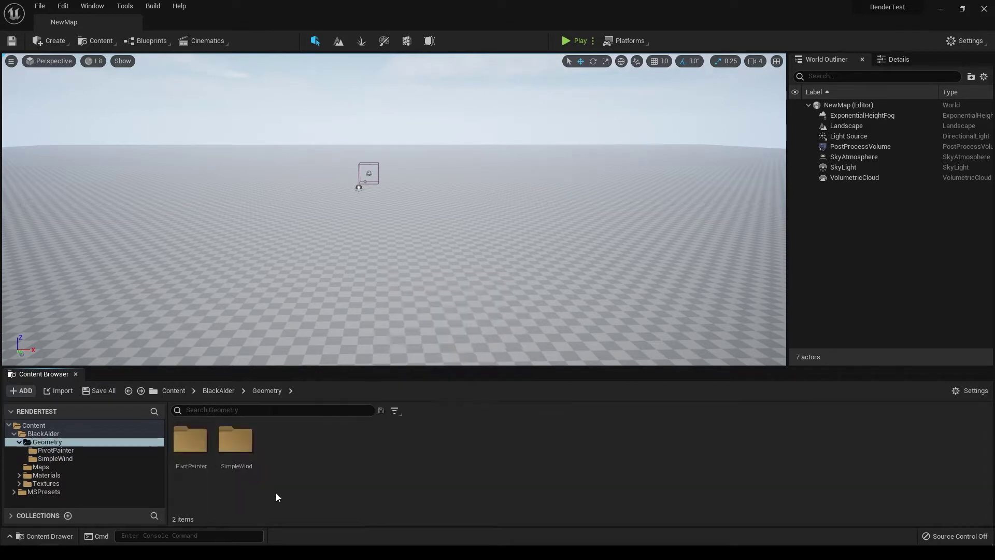
double_click(236, 441)
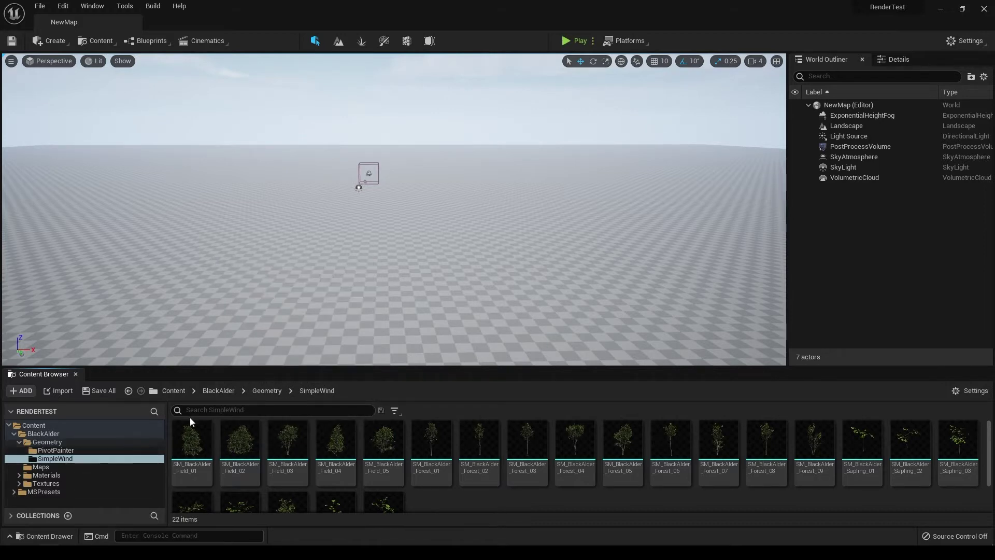
click(77, 442)
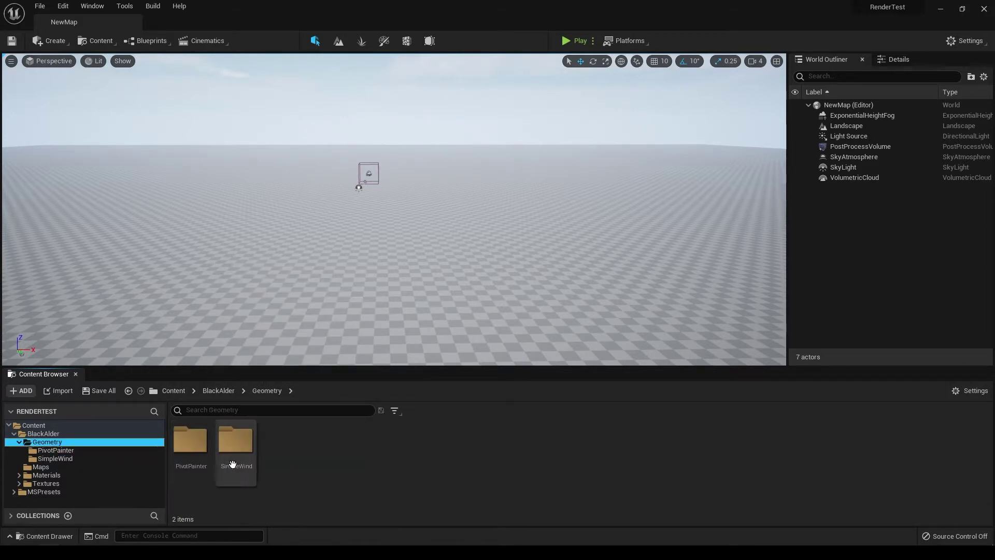
Step: Place the SM_BlackAlder_Field_04_PP tree from the PivotPainter folder on the landscape and enlarge the viewport to frame it
double_click(190, 443)
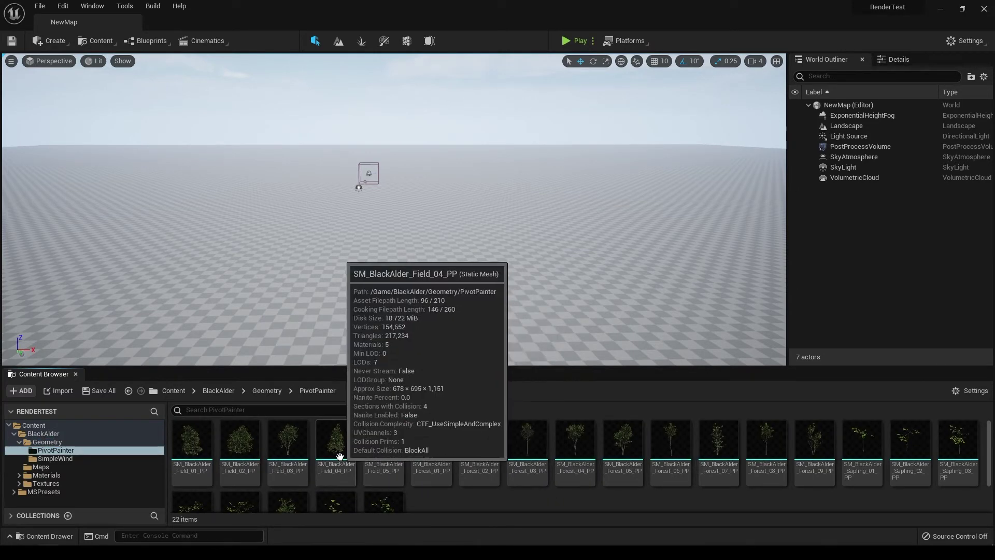
drag(337, 452, 376, 249)
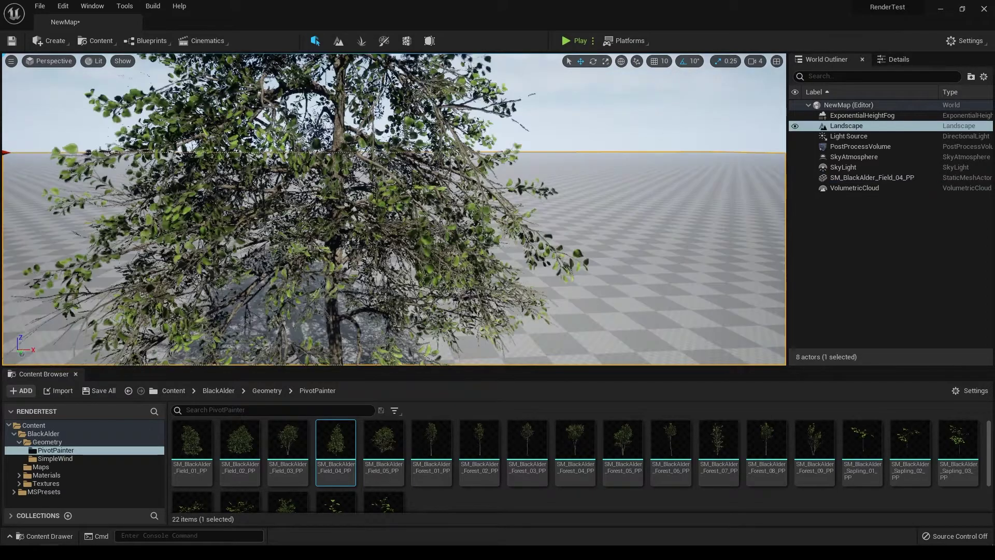
mouse_move(376, 250)
right_down()
mouse_move(376, 275)
mouse_move(376, 244)
mouse_move(366, 247)
right_up()
key(s)
key(d)
drag(390, 367, 390, 405)
key(a)
mouse_move(389, 259)
right_down()
mouse_move(383, 251)
mouse_move(395, 256)
right_up()
key(w)
Step: Open the Element 0 trunk material of the placed tree and position its editor beside a close view of the trunk base
click(900, 60)
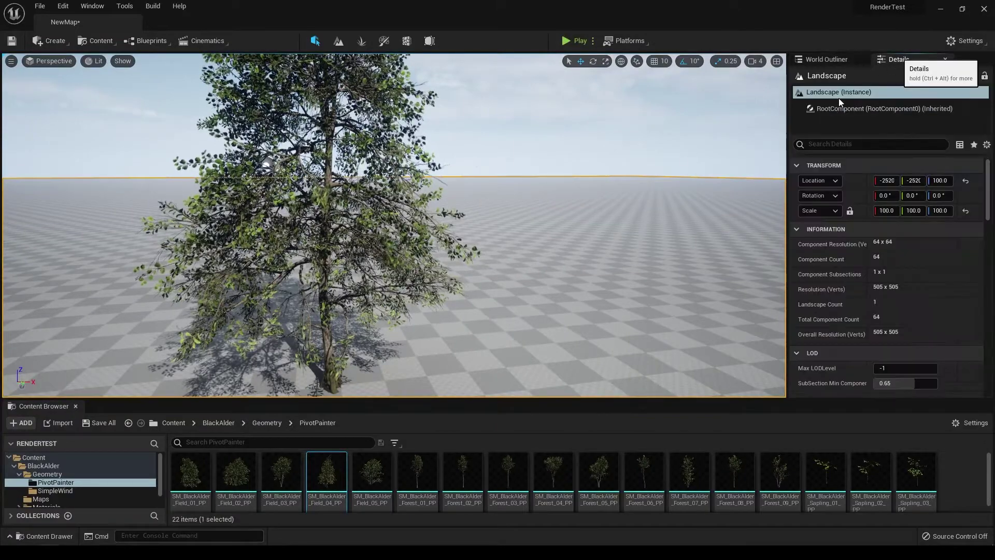
click(326, 233)
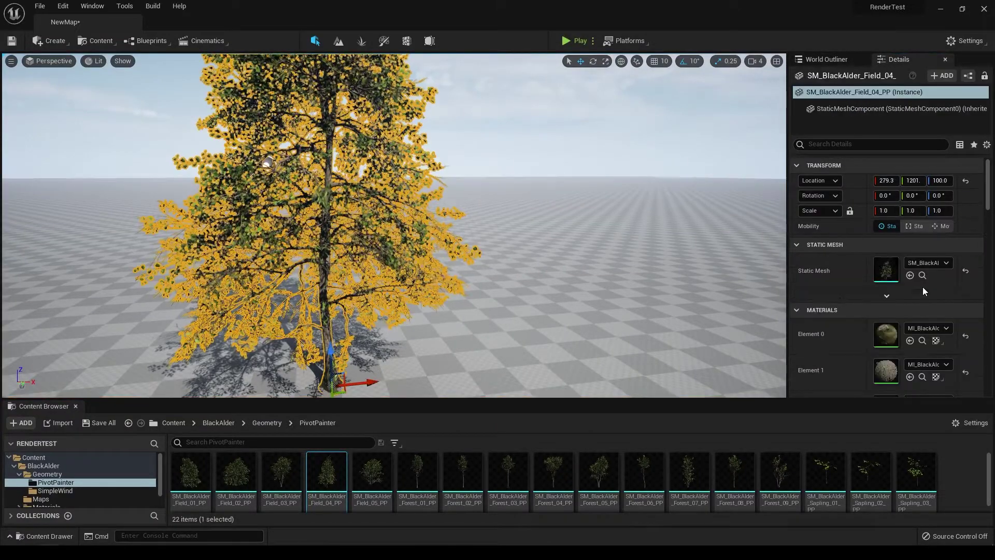
scroll(923, 287, down, 3)
scroll(904, 246, down, 1)
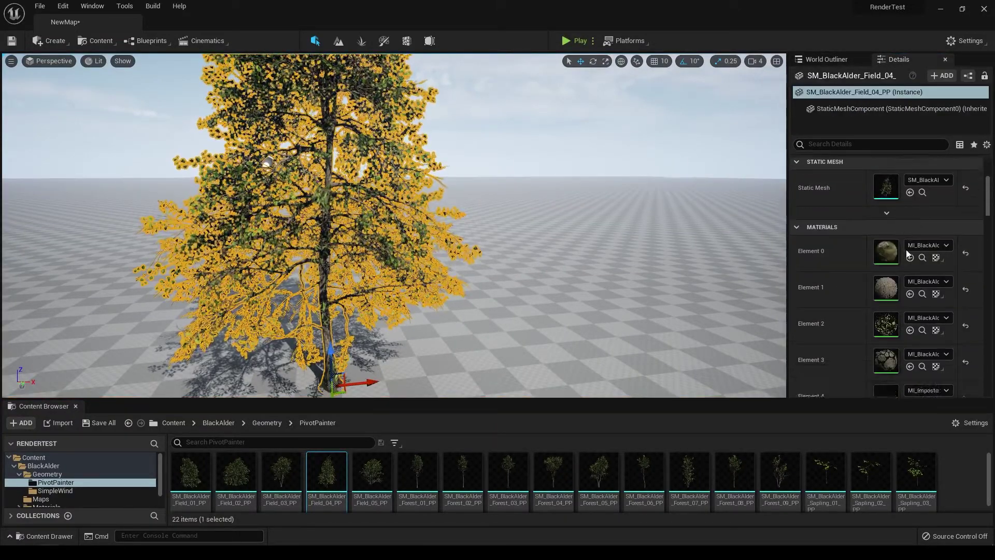
scroll(907, 311, down, 1)
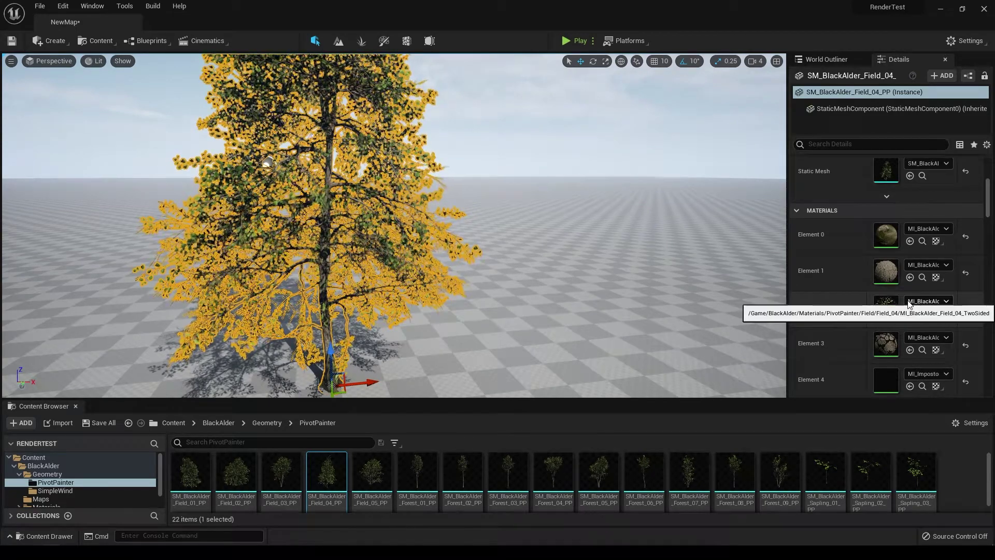
double_click(885, 235)
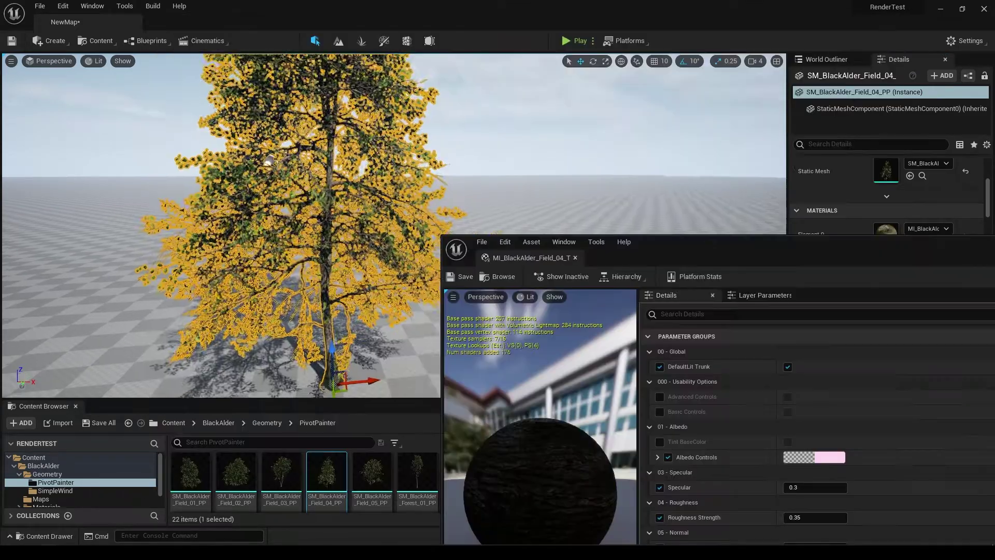
right_drag(220, 207, 244, 280)
right_drag(242, 228, 244, 203)
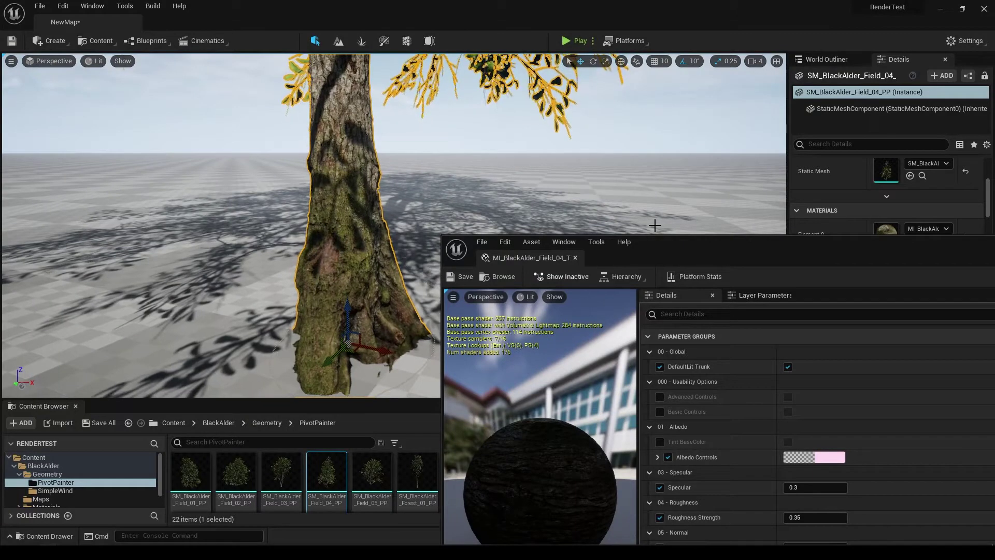
drag(659, 245, 662, 54)
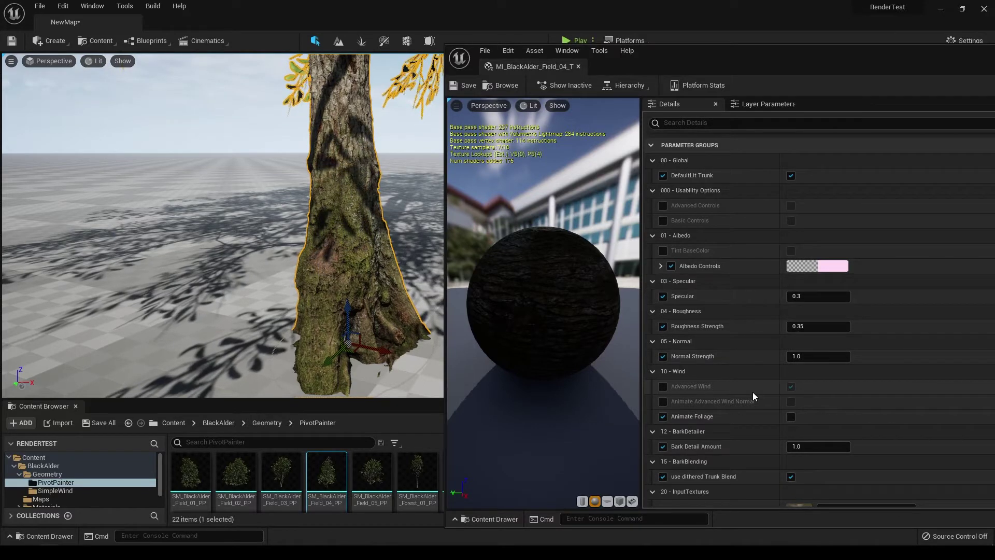
Step: Try a Bark Detail Amount of 0 on the Element 0 trunk material and undo the change
scroll(753, 391, down, 1)
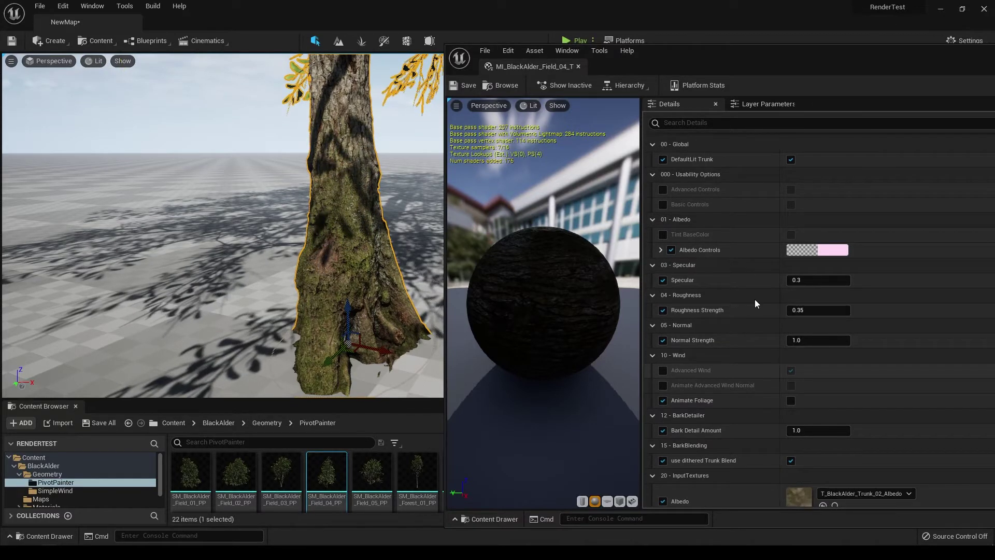
scroll(755, 303, down, 4)
click(818, 364)
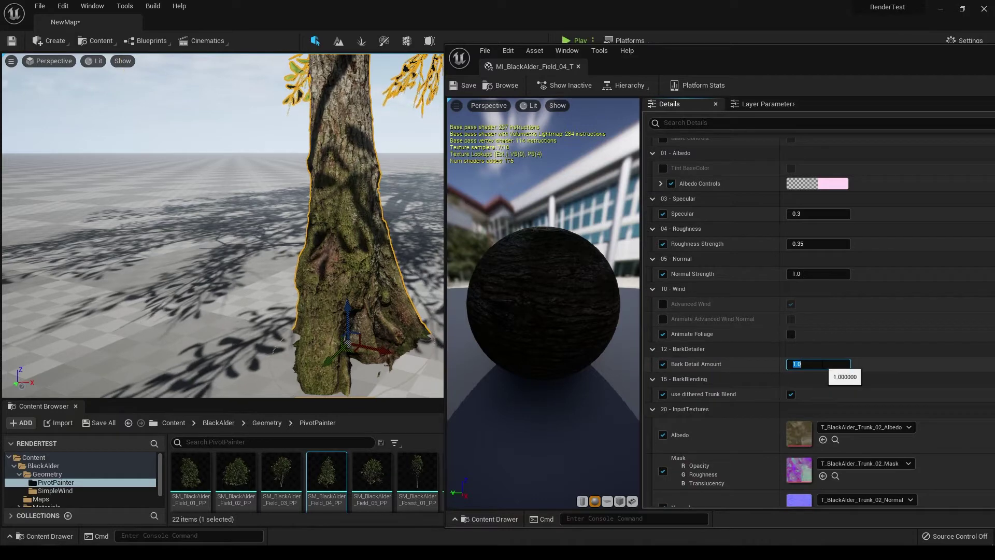
text(0)
key(Return)
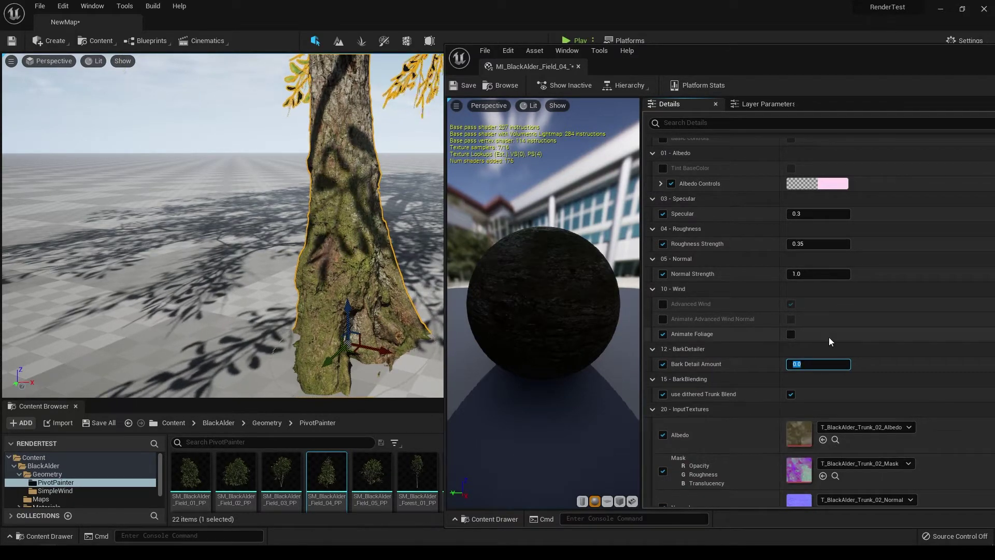
key(ctrl+z)
Step: Raise the Saturation in the trunk material's Albedo Controls to about 2.09
click(661, 266)
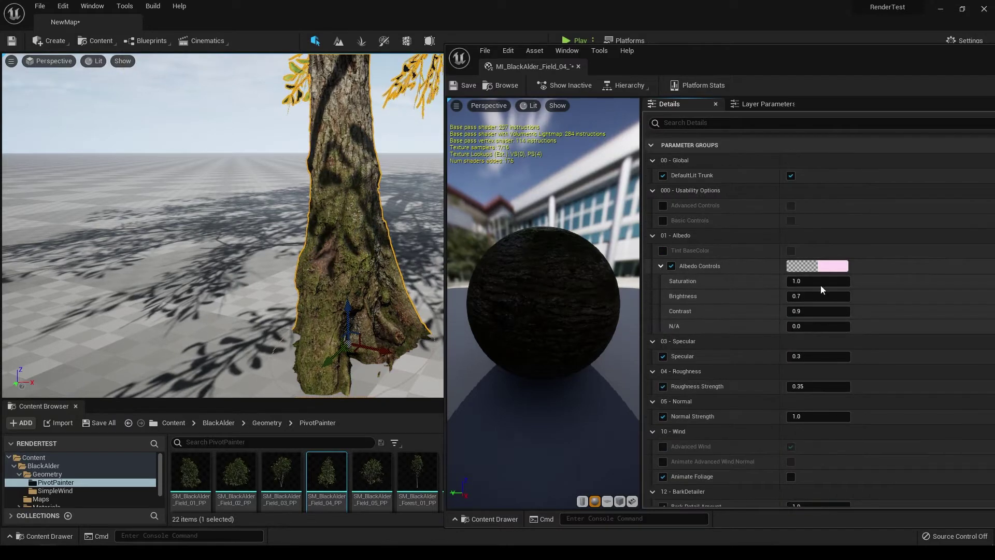
click(794, 281)
mouse_move(794, 281)
mouse_down()
mouse_move(837, 281)
mouse_move(782, 281)
mouse_move(801, 281)
mouse_up()
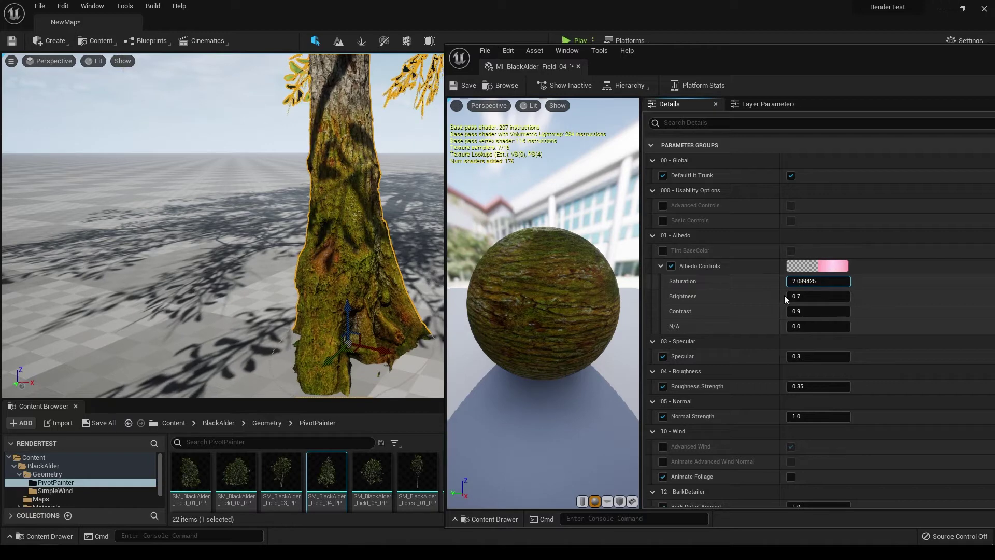
Step: Open the tree's Element 1 bark material and position its editor beside a close view of the upper trunk
drag(705, 65, 317, 157)
drag(576, 156, 871, 236)
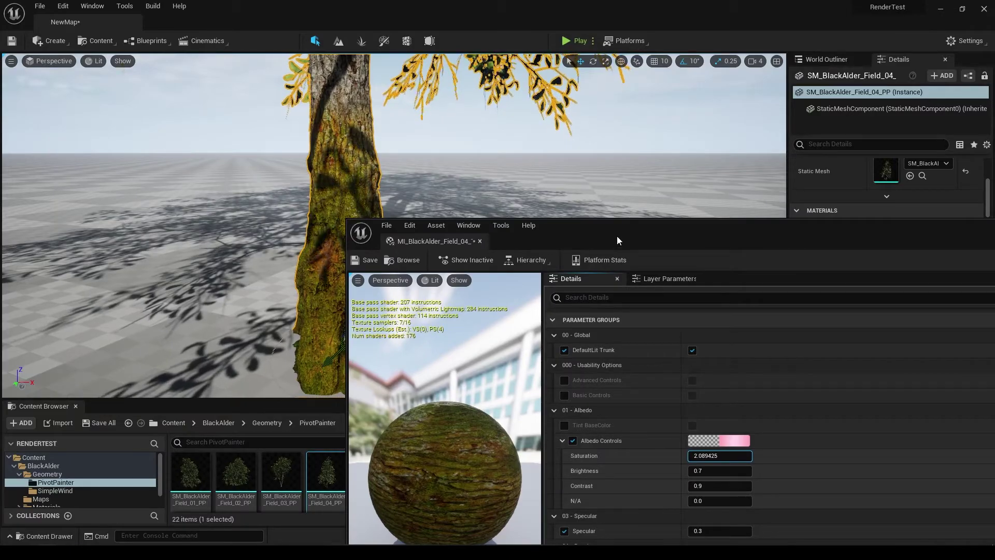
drag(610, 239, 397, 173)
click(880, 161)
mouse_move(394, 225)
right_down()
mouse_move(394, 129)
mouse_move(394, 223)
right_up()
double_click(886, 271)
drag(451, 177, 671, 42)
drag(520, 28, 724, 29)
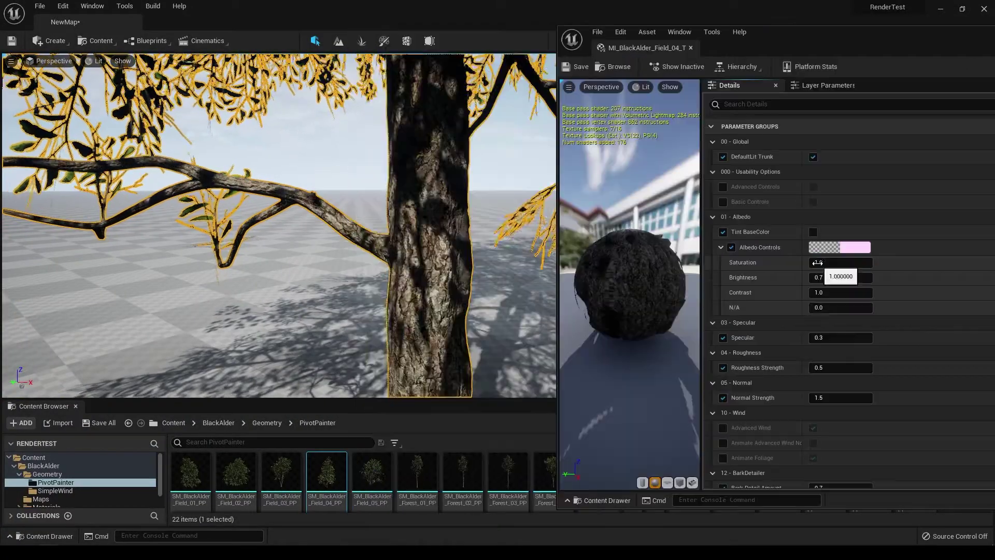
Step: Raise the Albedo Saturation of the Element 1 bark material to about 1.45
drag(817, 263, 850, 263)
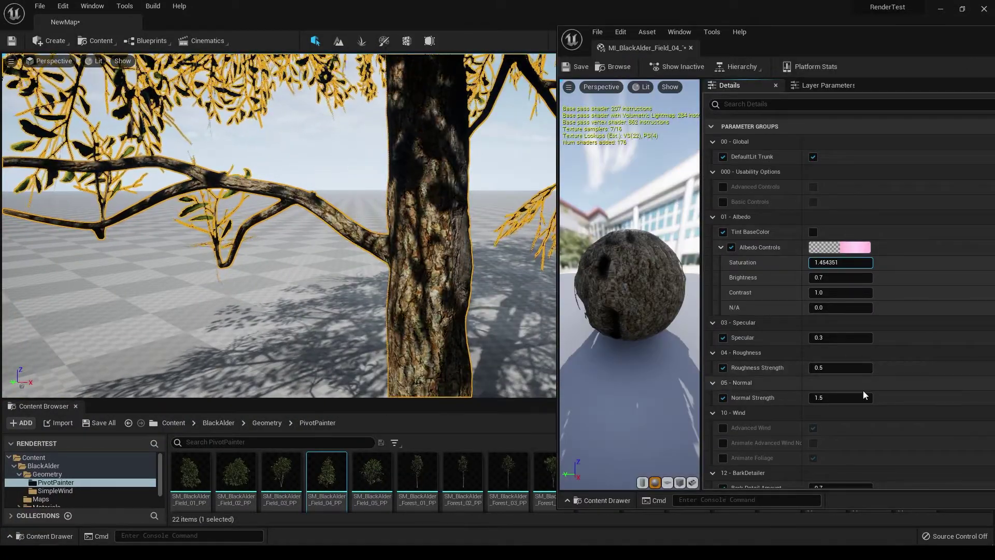
scroll(856, 393, down, 2)
click(830, 365)
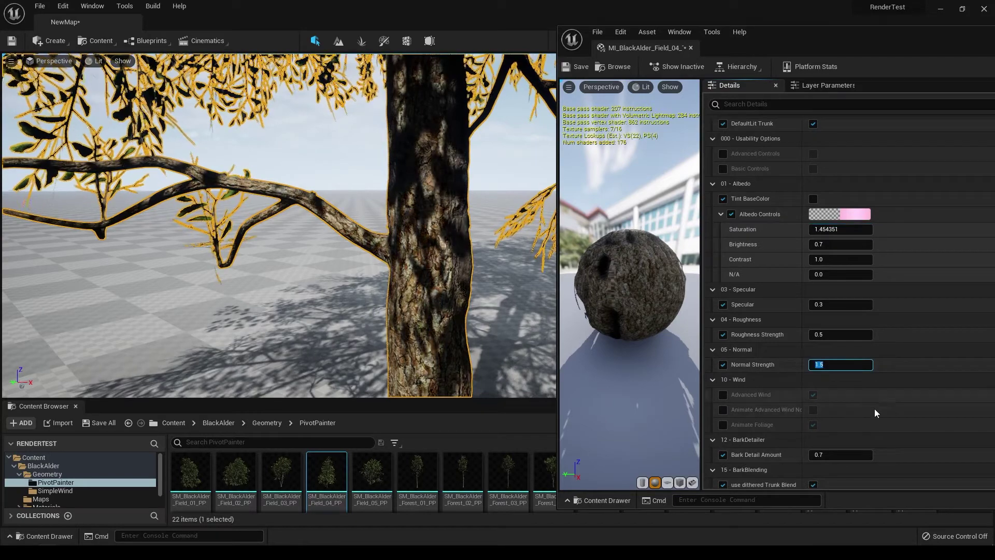
Step: Set the Bark Detail Amount of the Element 1 bark material to 0
click(856, 455)
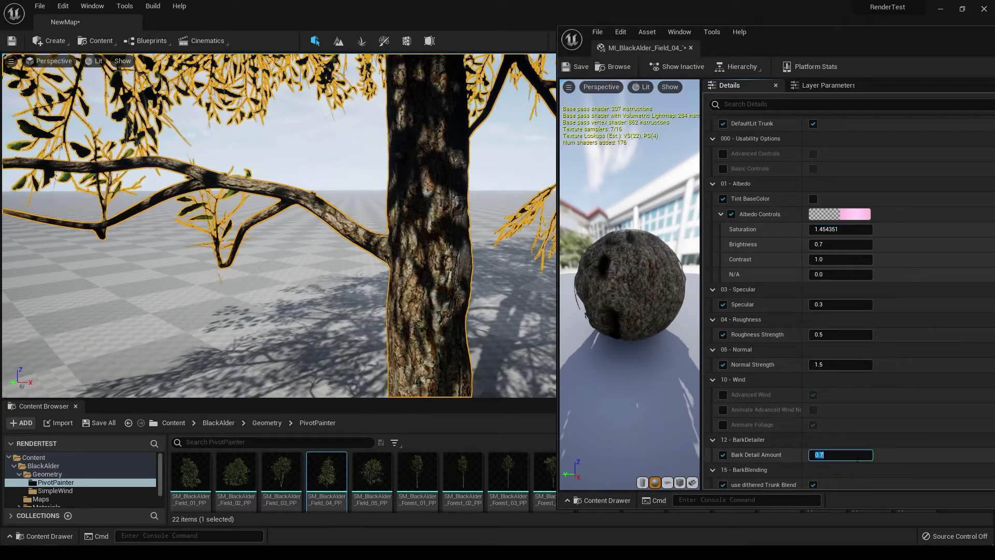
text(1.0)
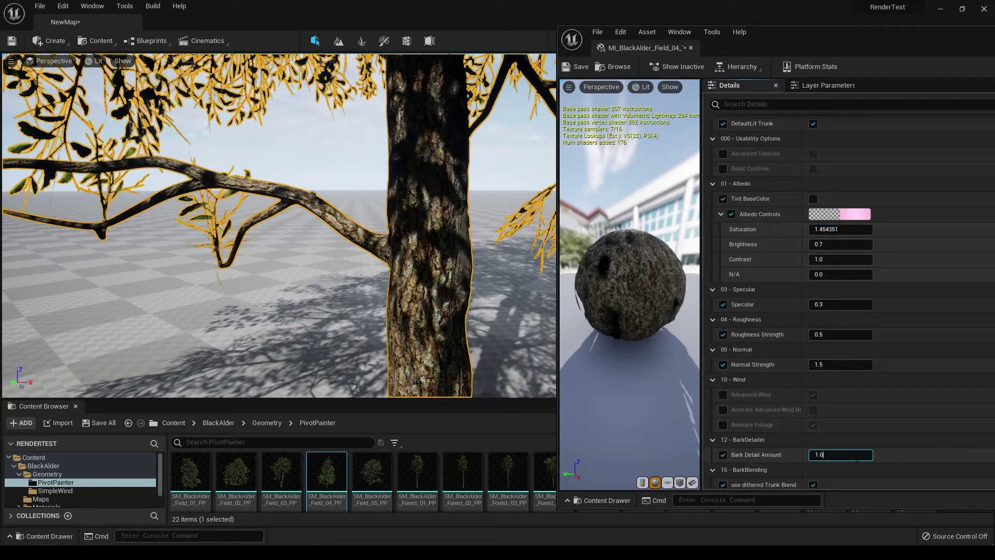
key(BackSpace)
key(BackSpace)
key(BackSpace)
text(0)
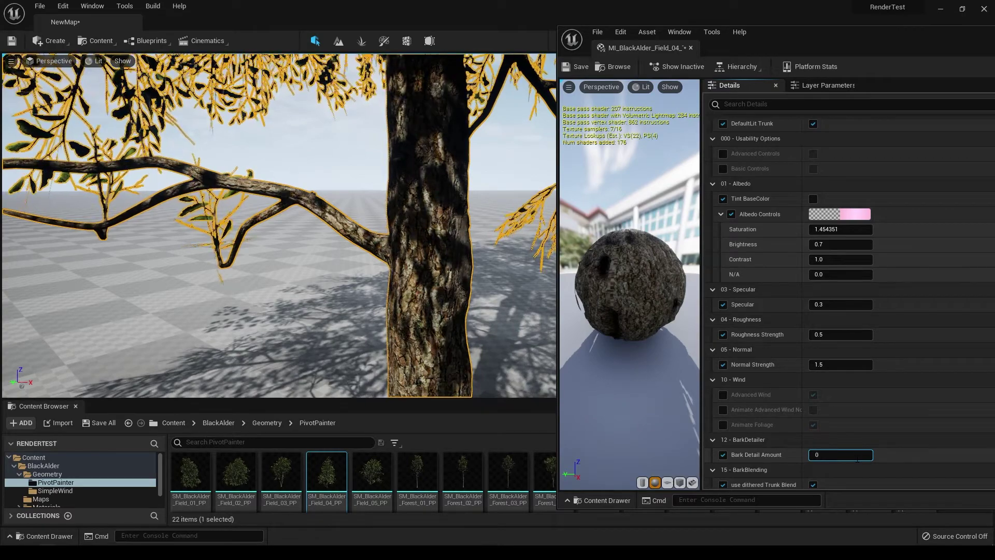
key(Return)
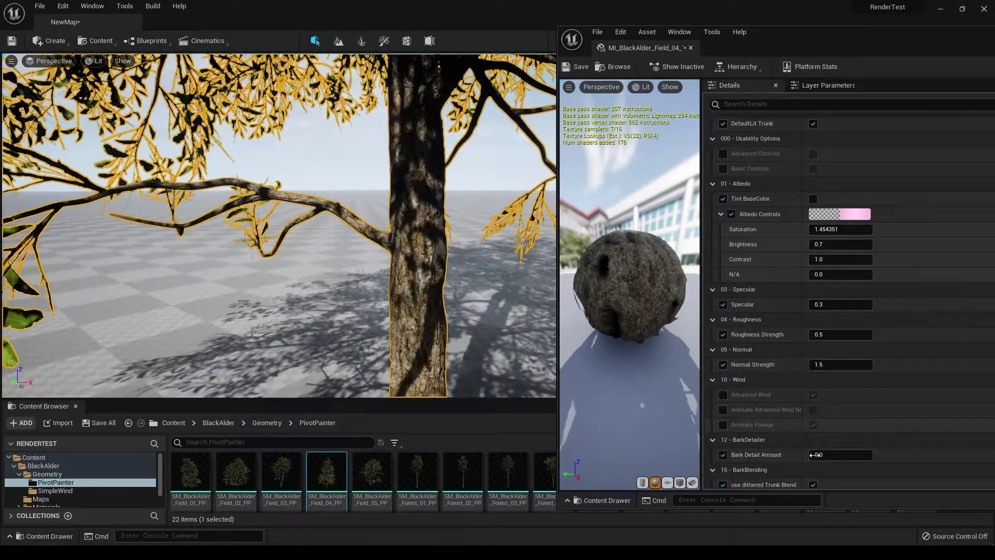
Step: Set the Bark Detail Amount of the Element 1 bark material to 1.6
mouse_move(818, 454)
mouse_down()
mouse_move(830, 455)
mouse_move(819, 455)
mouse_up()
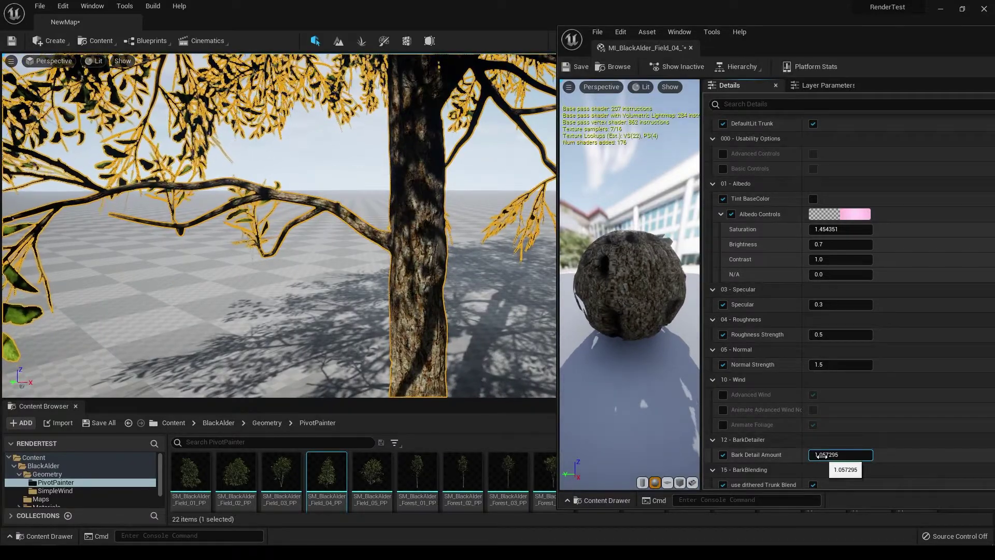
click(819, 456)
text(1.6)
key(Return)
scroll(913, 366, down, 3)
scroll(914, 362, up, 3)
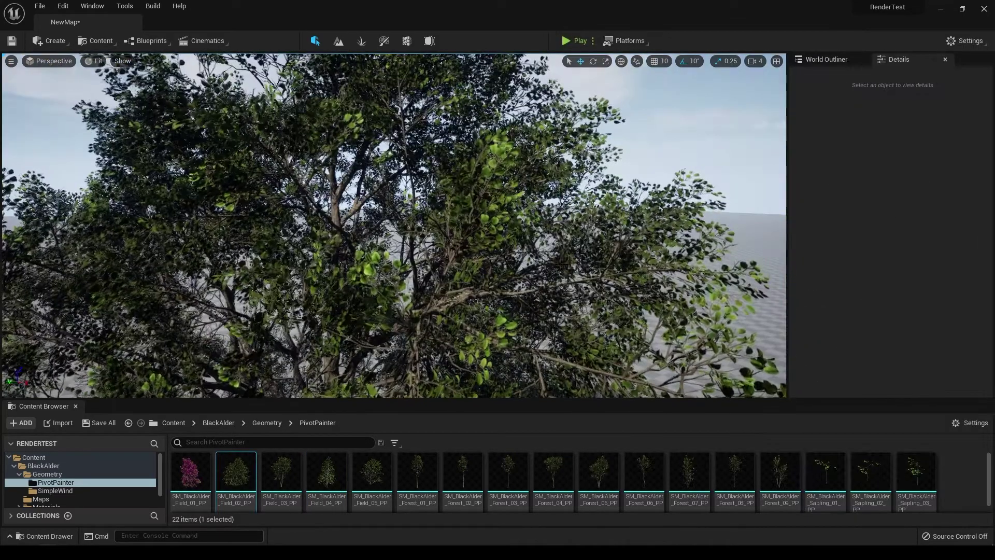
Step: Open the Element 1 leaf material of the SM_BlackAlder_Field_02_PP tree and enable its Winter option under Seasons
click(489, 226)
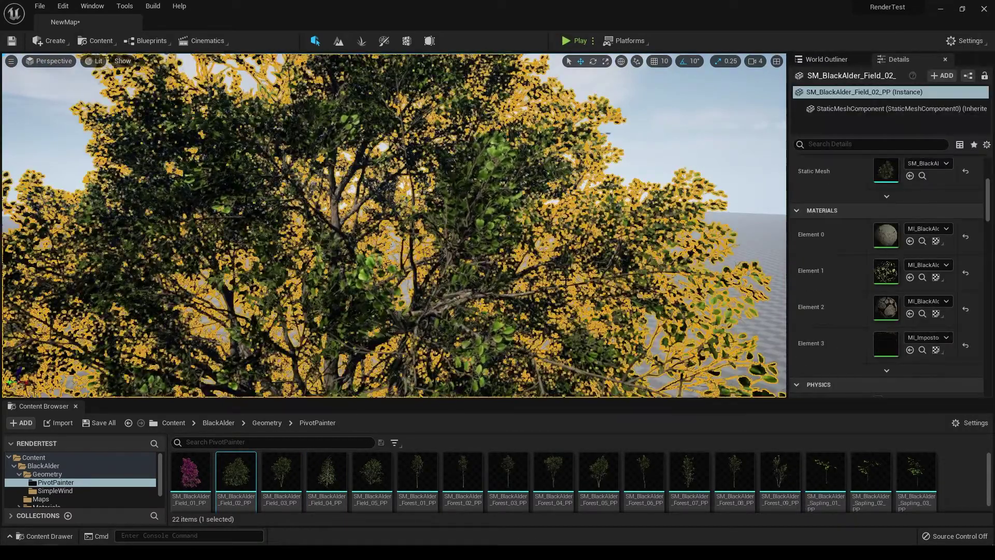
double_click(875, 278)
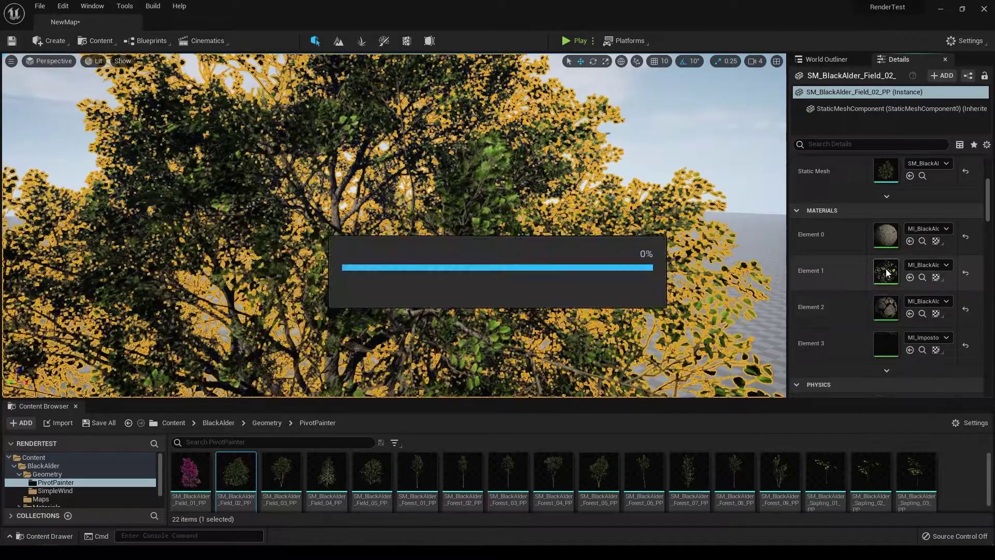
scroll(704, 195, up, 1)
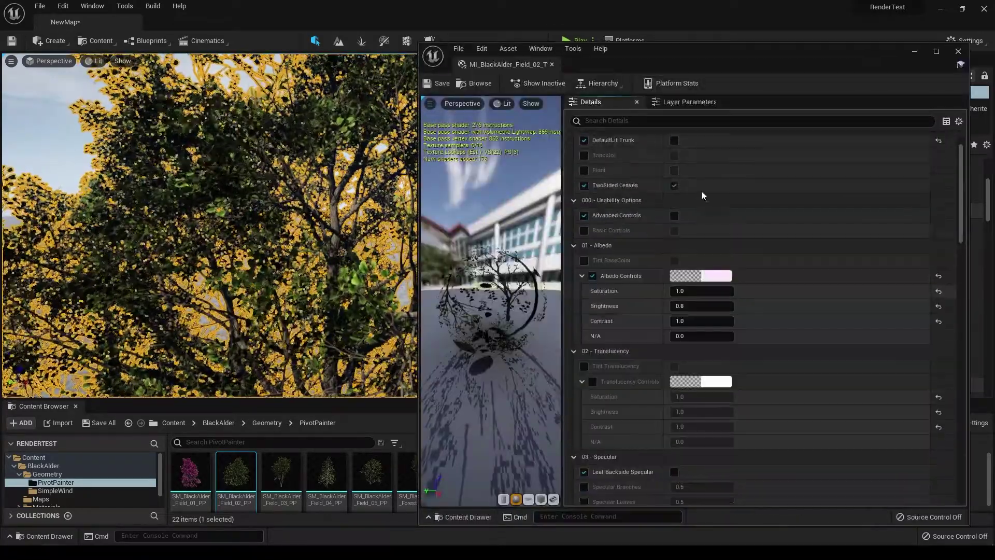
scroll(731, 316, down, 3)
scroll(731, 318, down, 20)
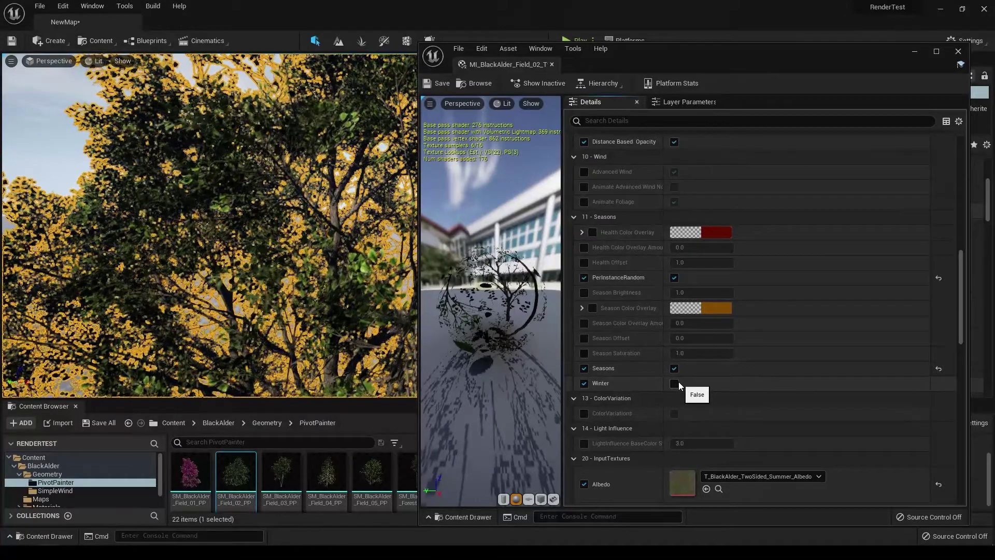
right_click(614, 119)
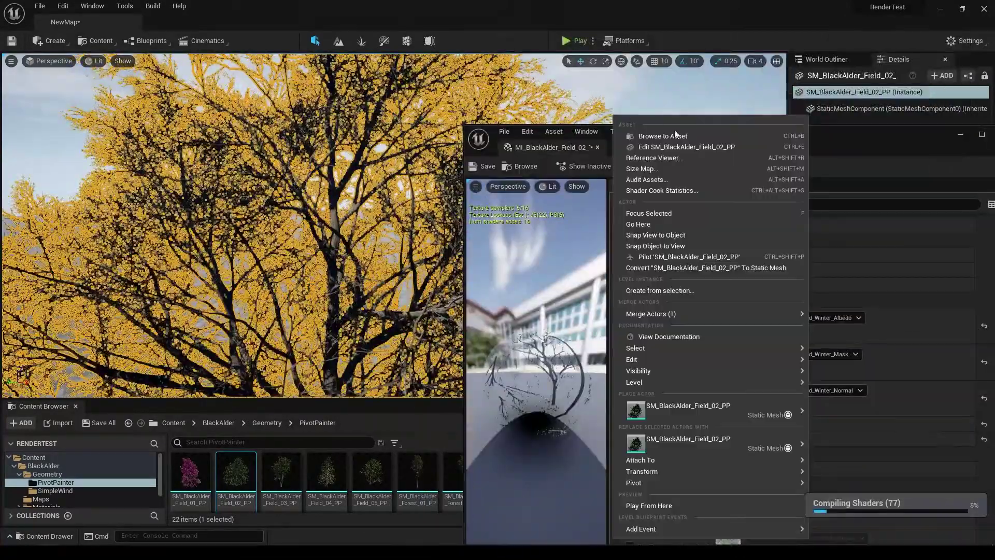
Step: Inspect the wintry tree's branches up close and switch off the Winter option under Seasons in its leaf material
drag(812, 127, 811, 108)
key(f)
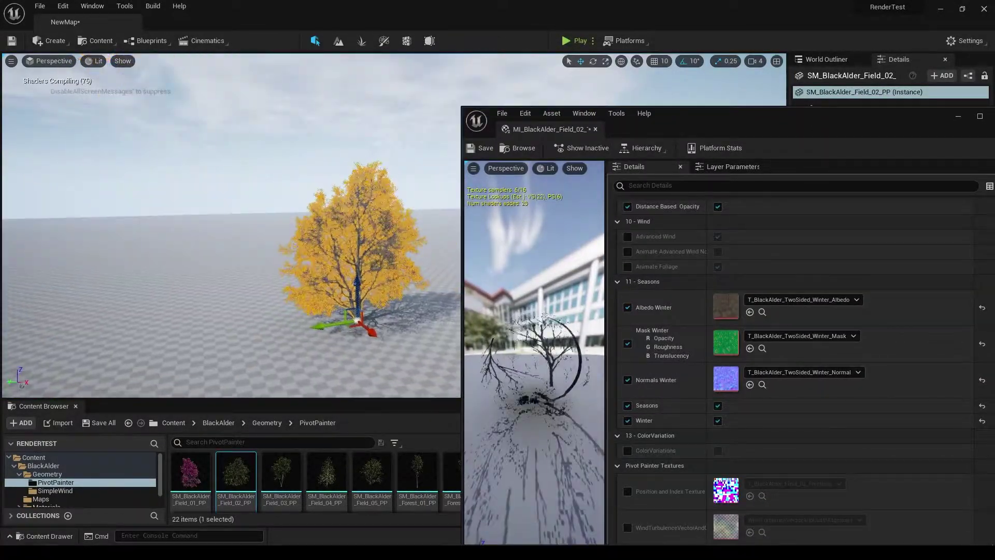
scroll(317, 214, up, 5)
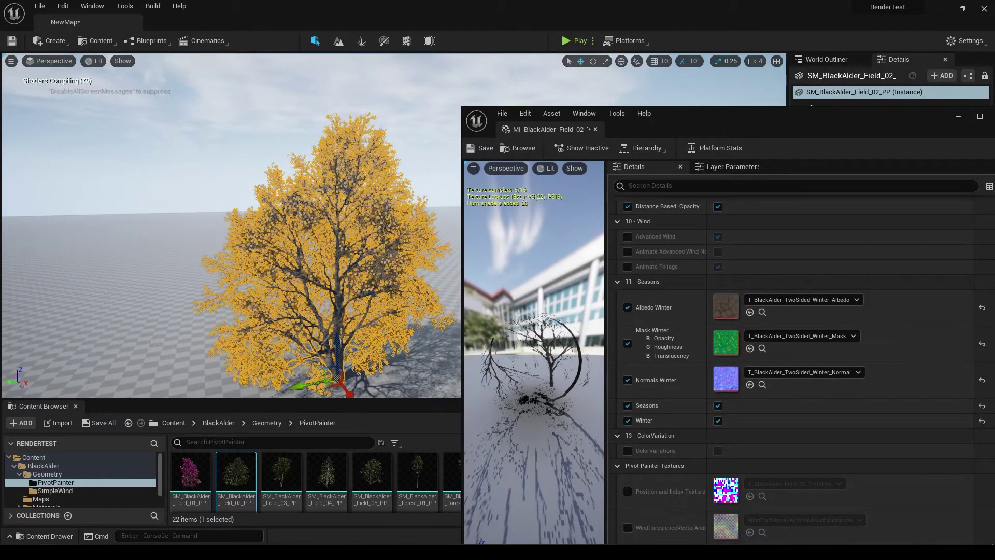
click(279, 220)
key(w)
right_drag(349, 266, 349, 271)
scroll(231, 226, up, 5)
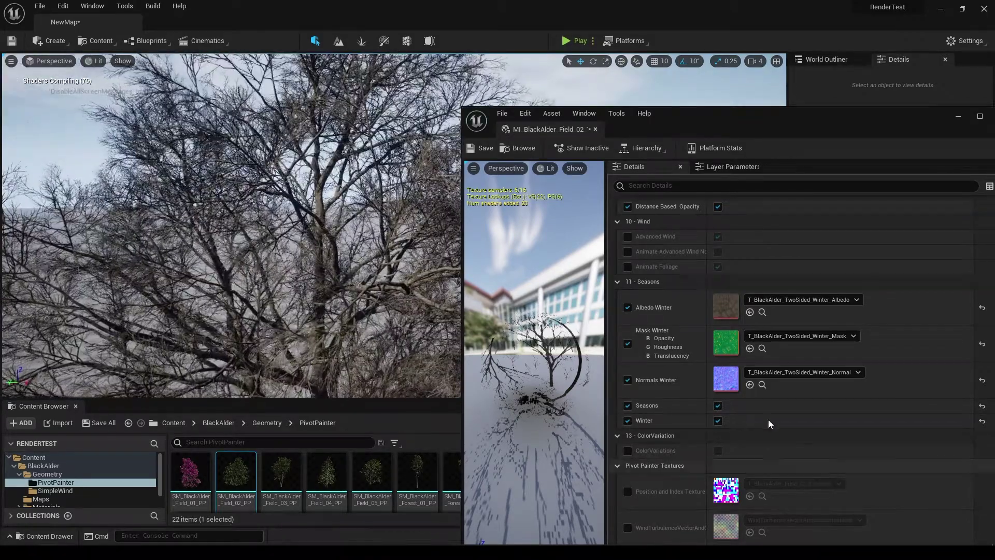
click(717, 421)
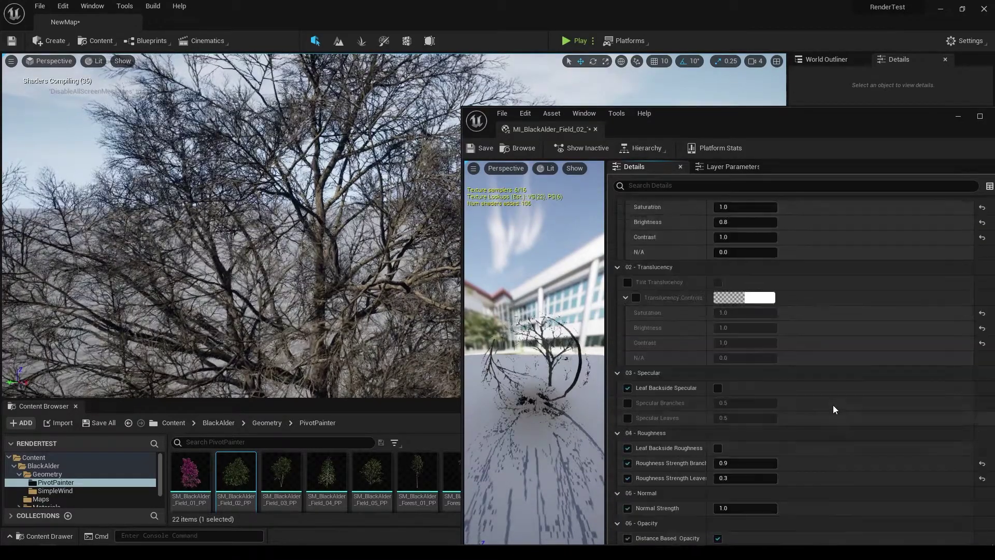
Step: Enable Tint Translucency and activate the Translucency Controls and Translucency Tint parameters of the leaf material
scroll(829, 407, up, 2)
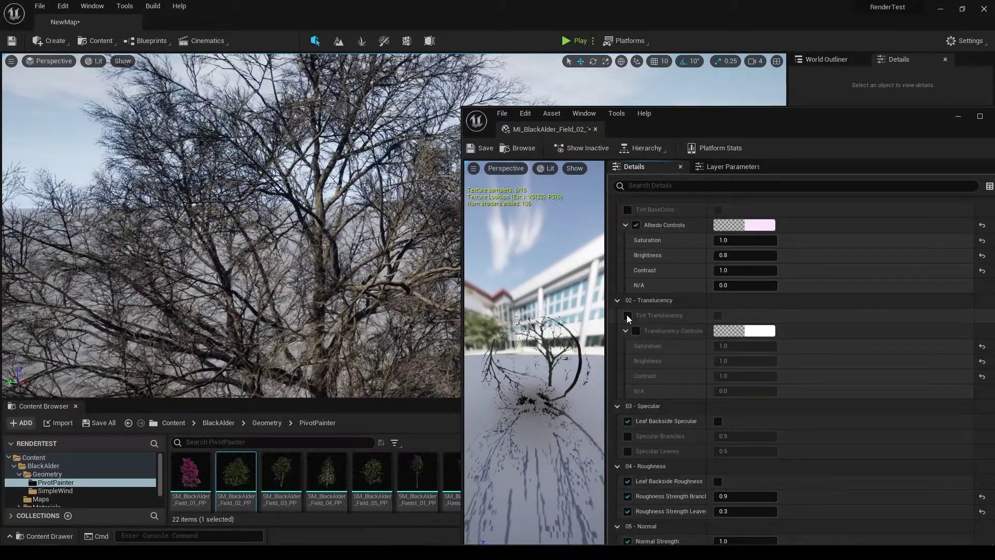
click(716, 315)
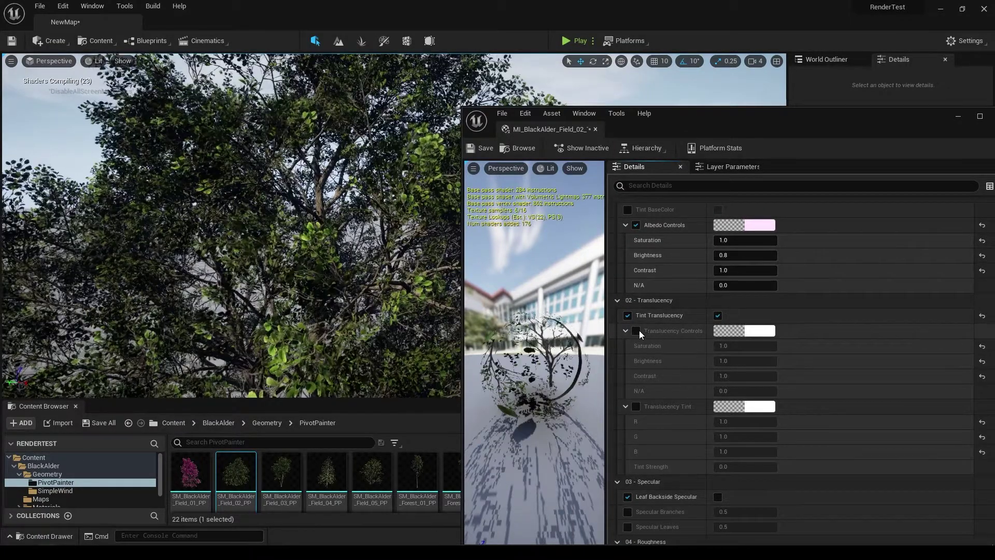
click(637, 407)
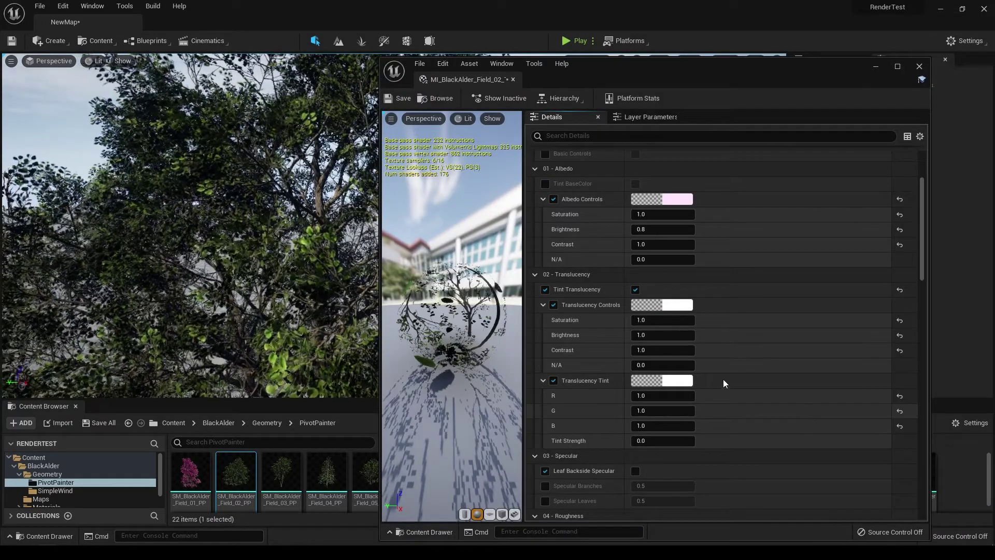
Step: Set the leaf material's Translucency Tint to a saturated orange, about R 1.0, G 0.35, B 0.026
click(684, 382)
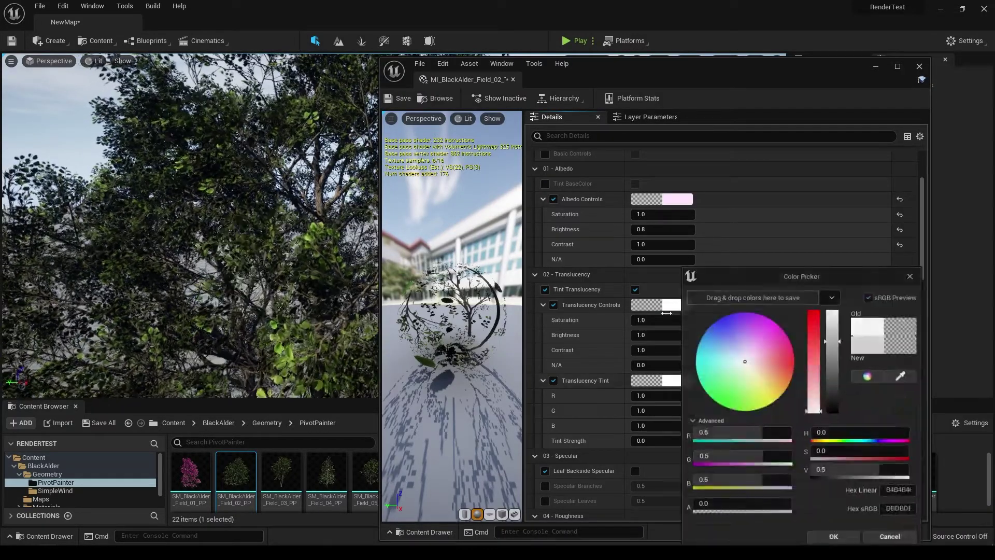
click(770, 325)
drag(773, 325, 782, 374)
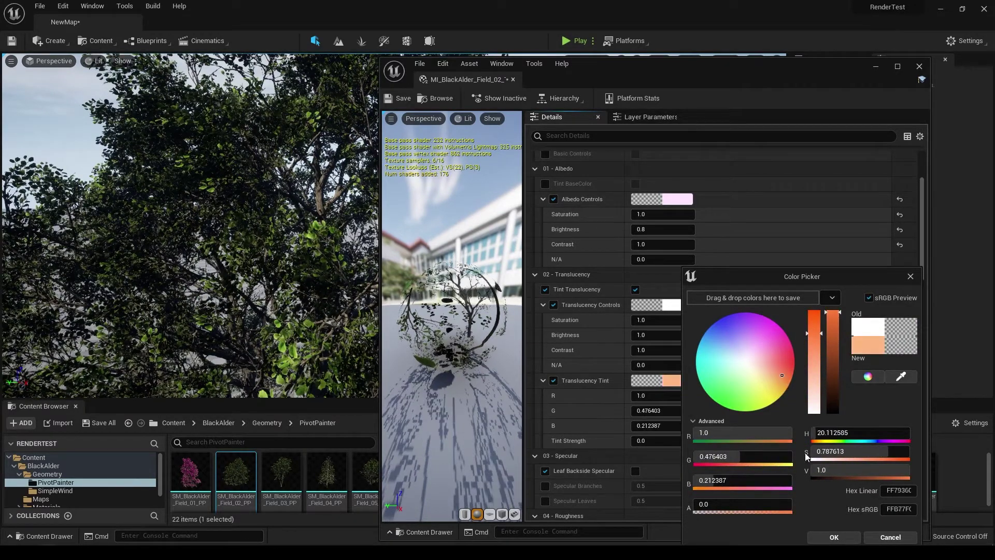
drag(820, 333, 820, 328)
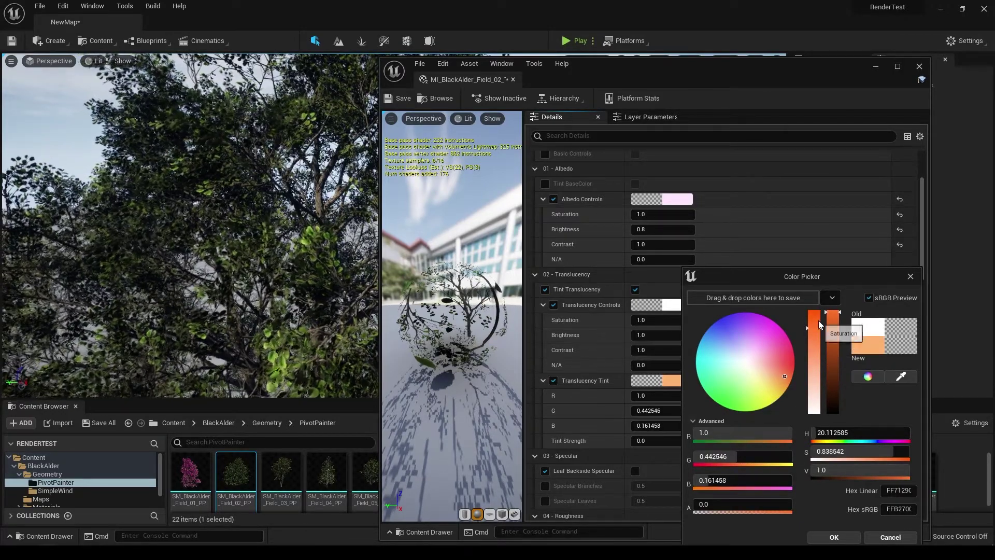
drag(820, 329, 820, 313)
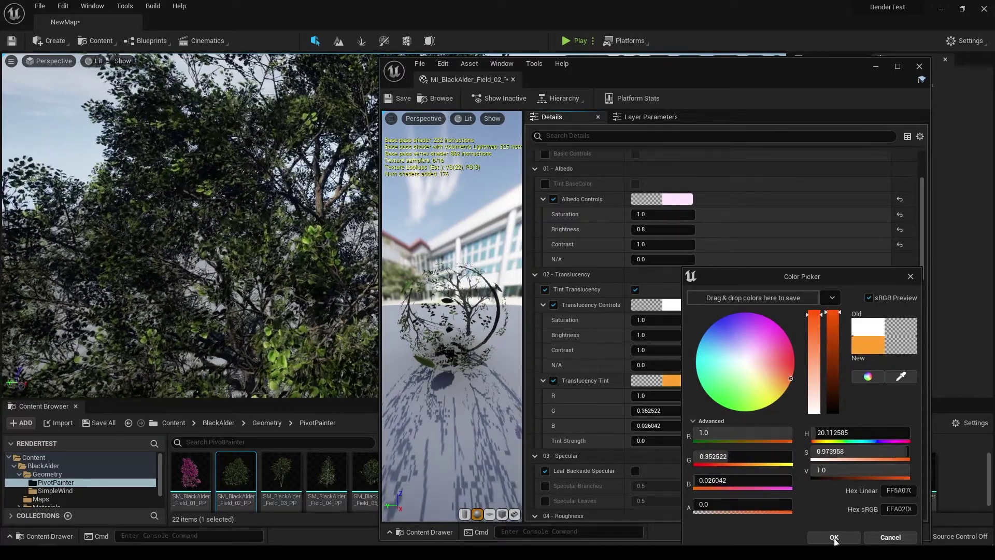
click(834, 538)
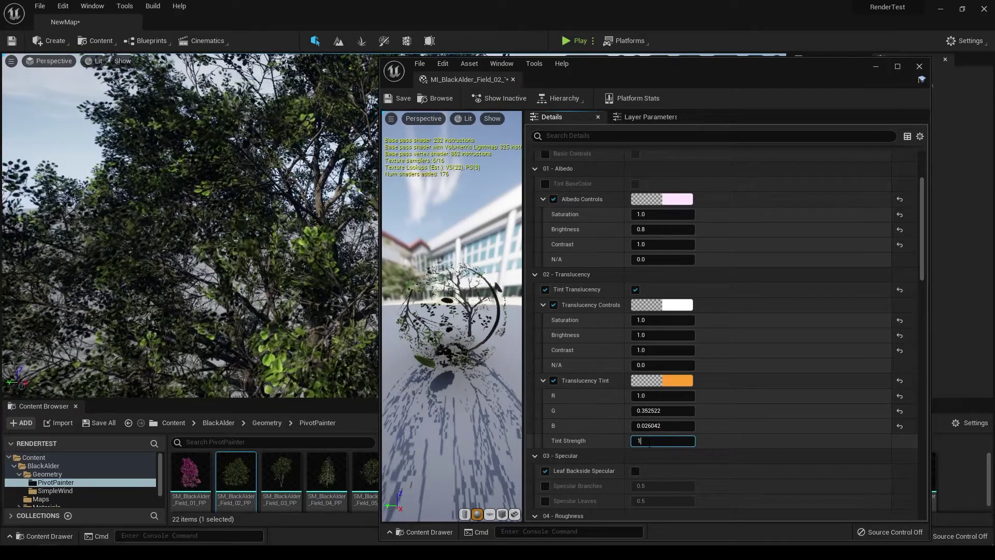
Step: Try a Tint Strength of 50 for the Translucency Tint and reduce it to 20
click(649, 442)
text(50)
key(Return)
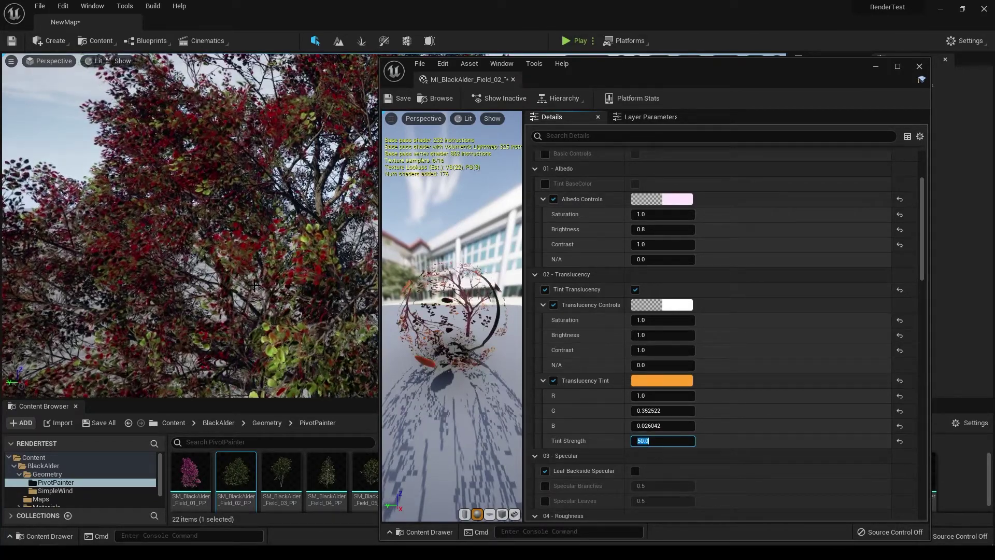
text(20)
key(Return)
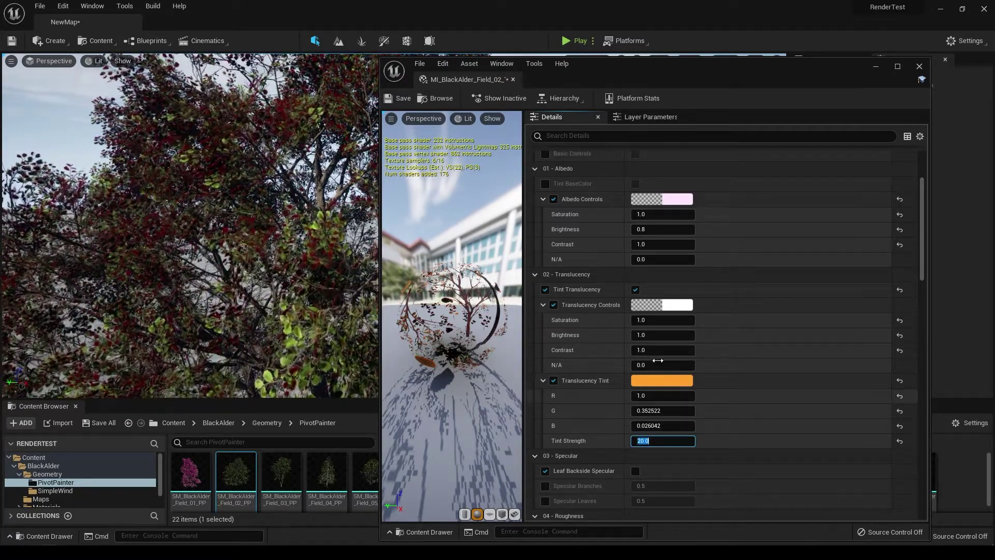
Step: Adjust the Translucency Tint to about R 1.8, G 0.88, B 0.94 and close the material instance editor
drag(639, 400, 704, 426)
scroll(745, 293, up, 2)
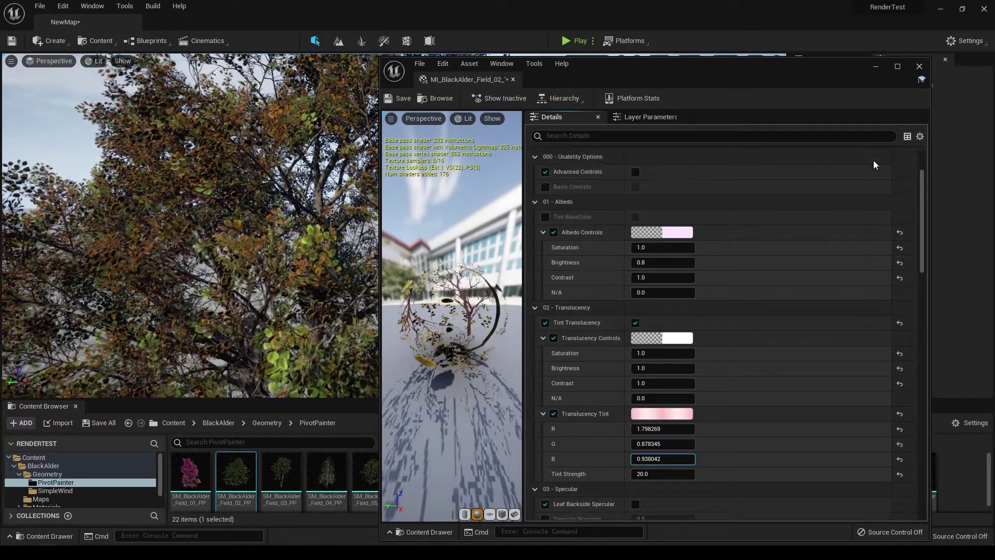
click(920, 67)
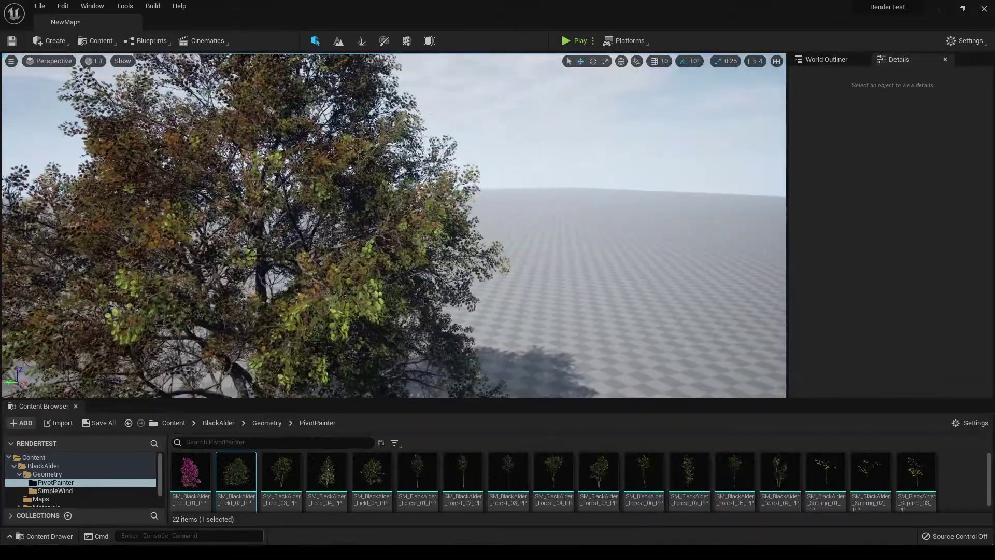
Step: Delete the tree from the level, and enter Foliage mode with the SimpleWind geometry folder open
click(345, 312)
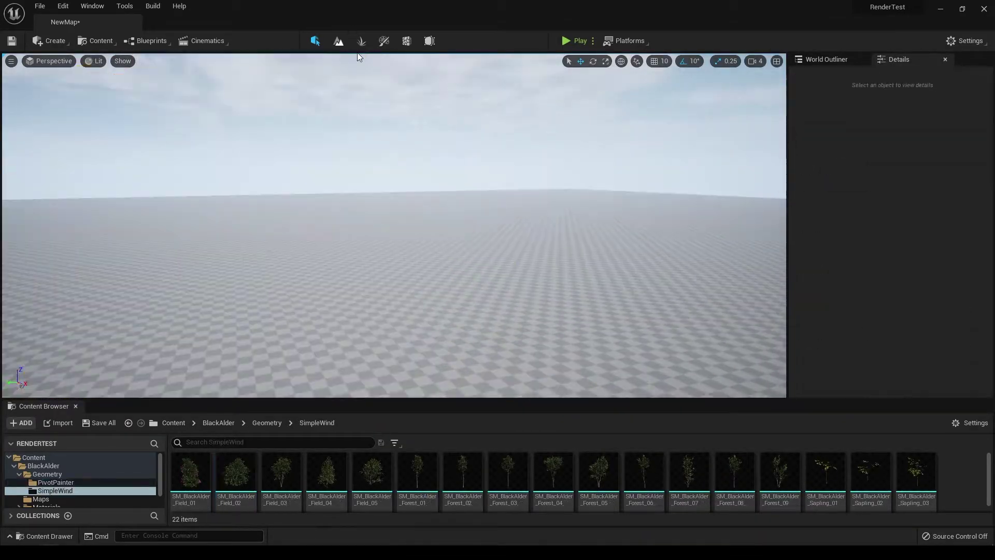
click(361, 41)
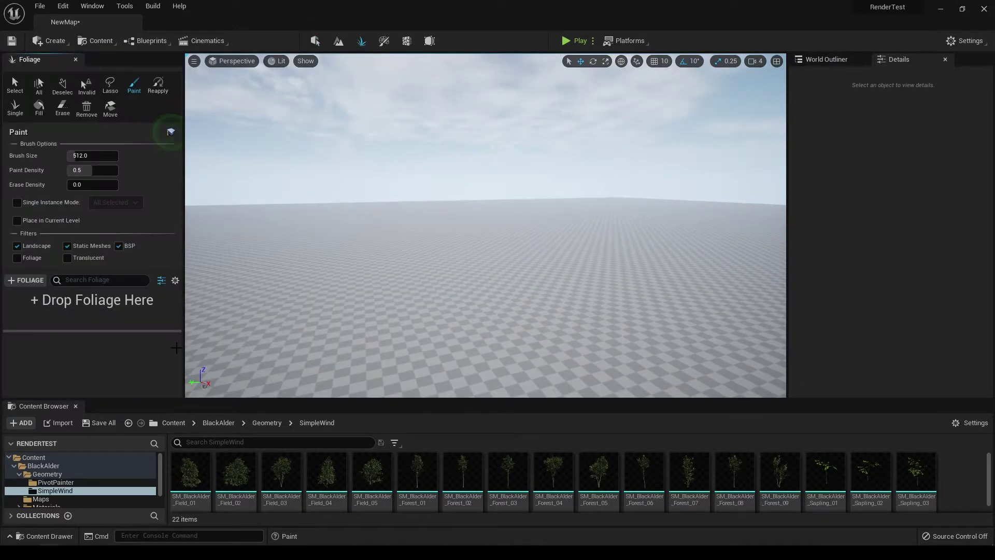
Step: Add SM_BlackAlder_Field_02, SM_BlackAlder_Field_03 and SM_BlackAlder_Field_04 as foliage types and select all three
click(234, 471)
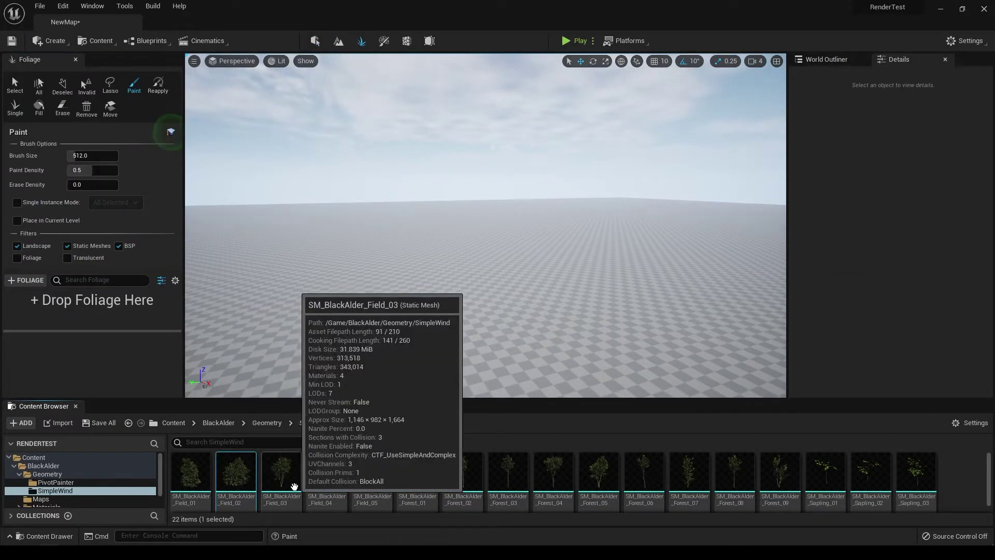
ctrl+click(294, 486)
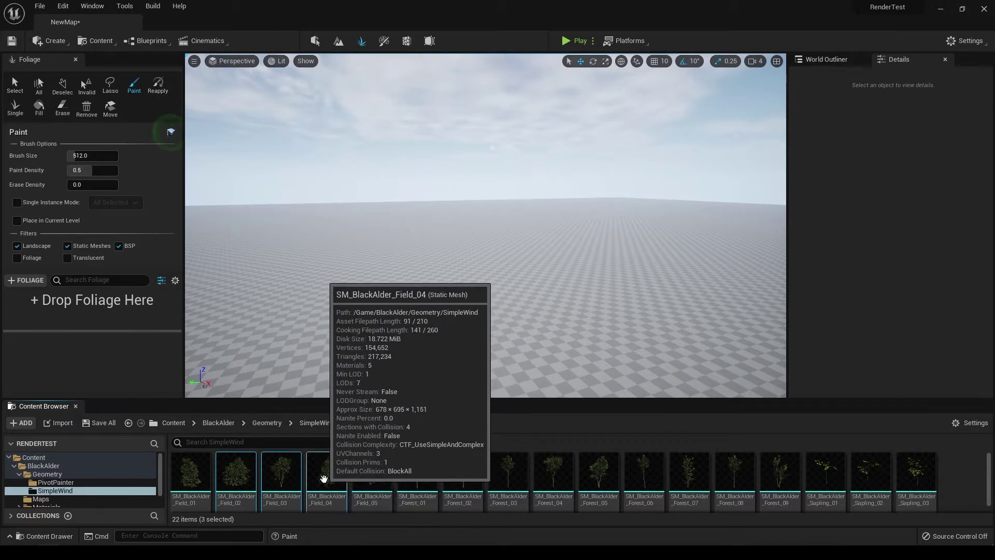
ctrl+click(334, 488)
drag(334, 488, 109, 322)
click(81, 305)
ctrl+click(44, 311)
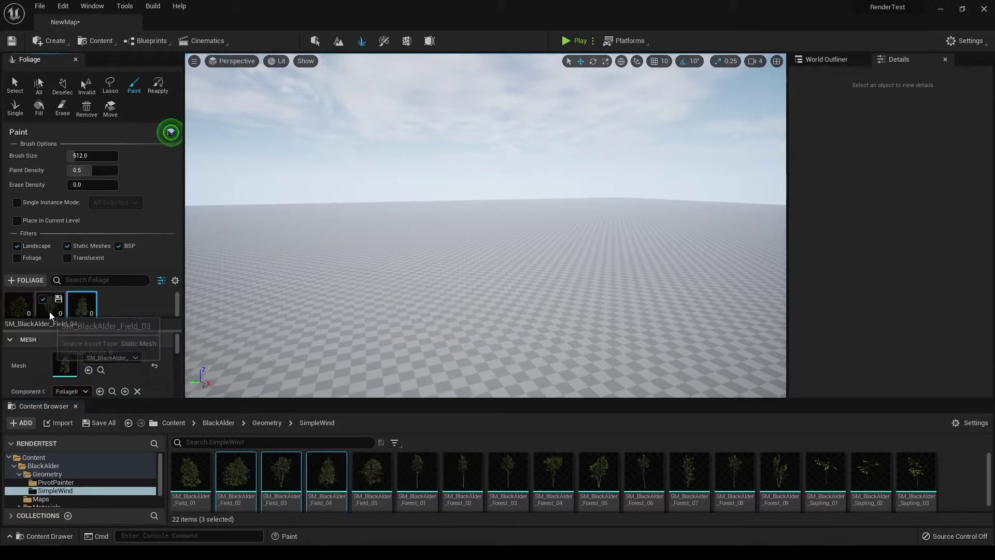
ctrl+click(18, 305)
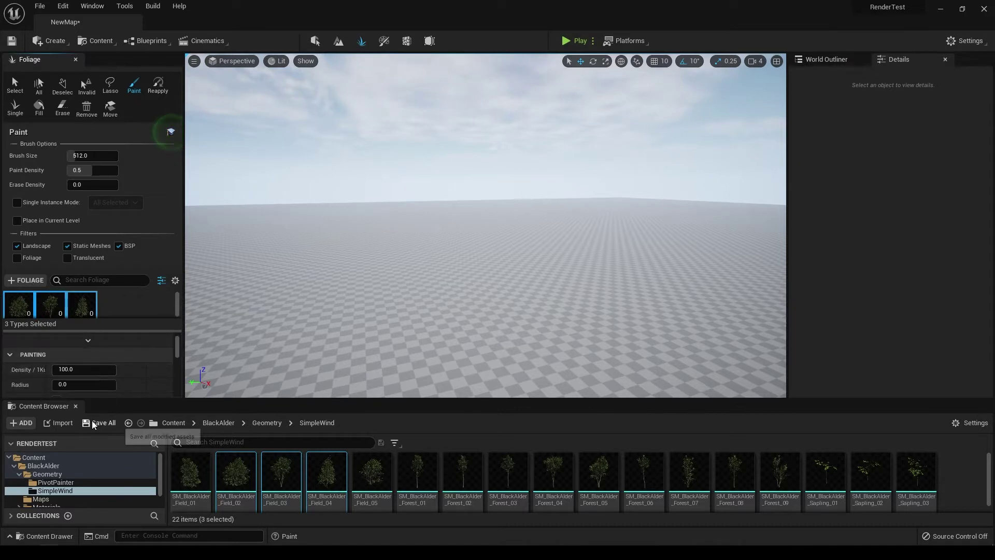
Step: Close the Content Browser and set the painting Density of the three selected foliage types to 10
click(76, 406)
click(78, 406)
scroll(81, 467, up, 4)
scroll(73, 442, down, 2)
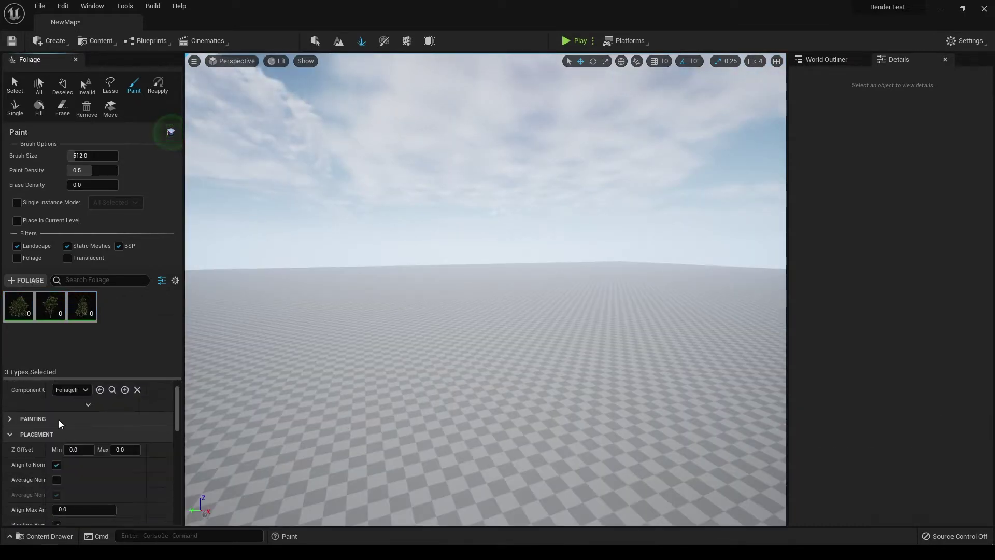
click(72, 419)
click(73, 434)
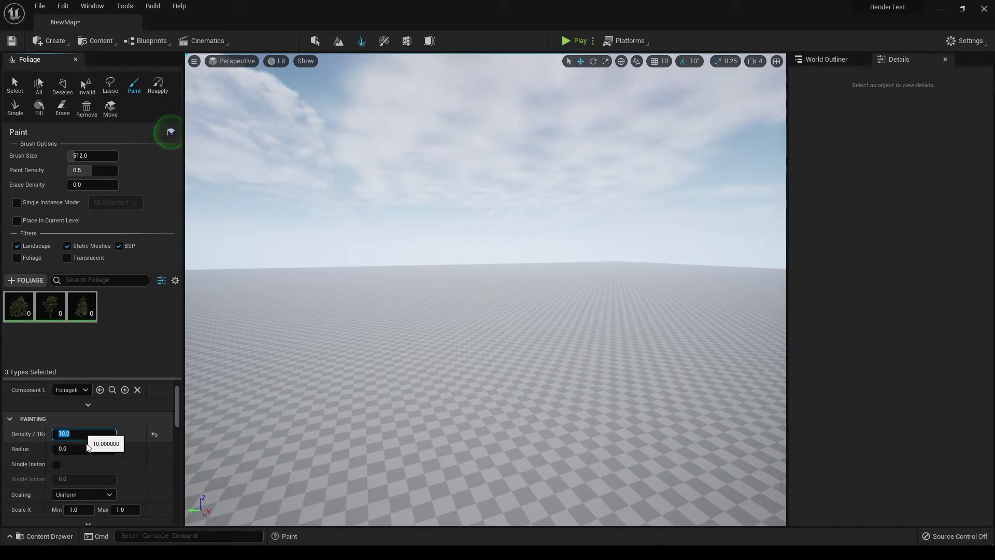
scroll(88, 442, down, 1)
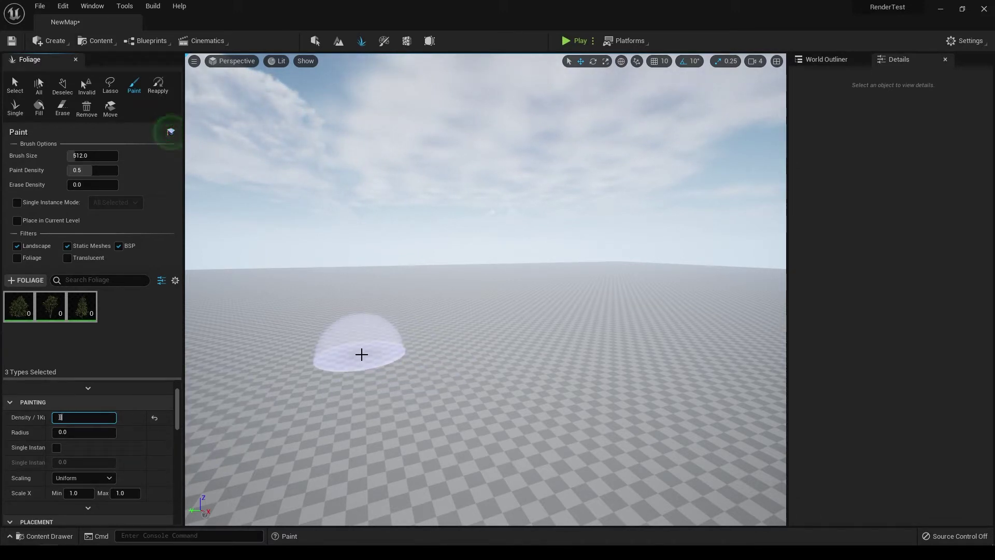
text(0)
Step: Enlarge the foliage brush to about 1267 and paint a cluster of trees onto the floor
right_click(376, 362)
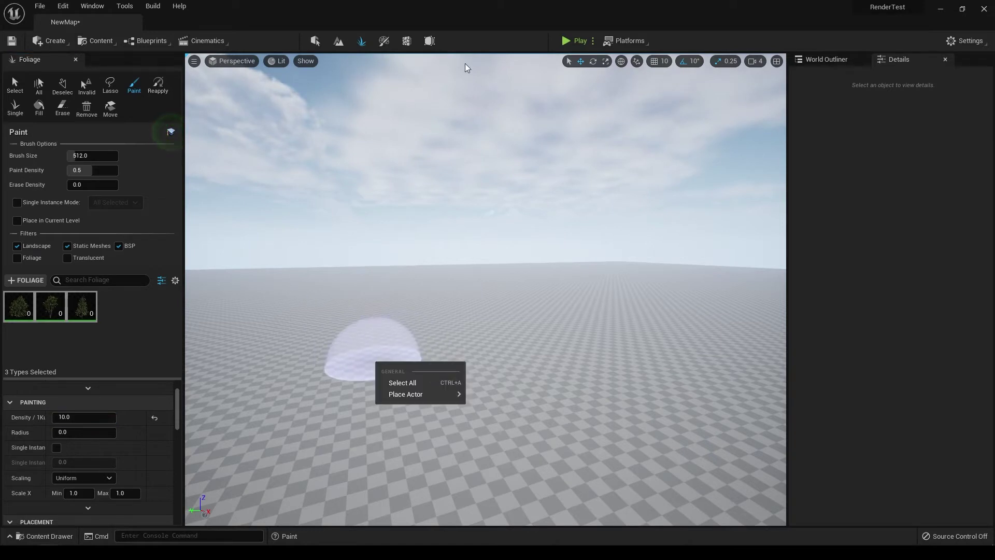
click(72, 156)
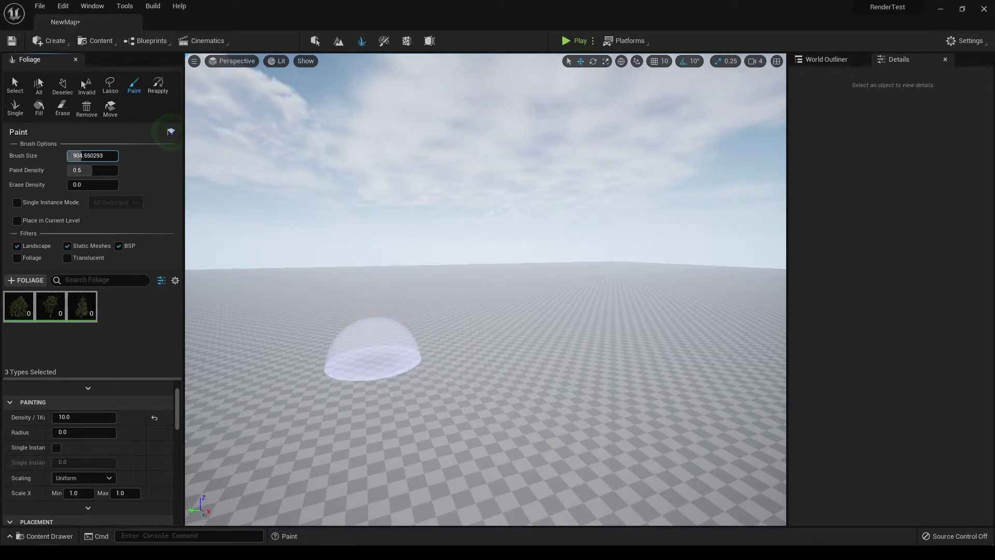
drag(356, 351, 462, 378)
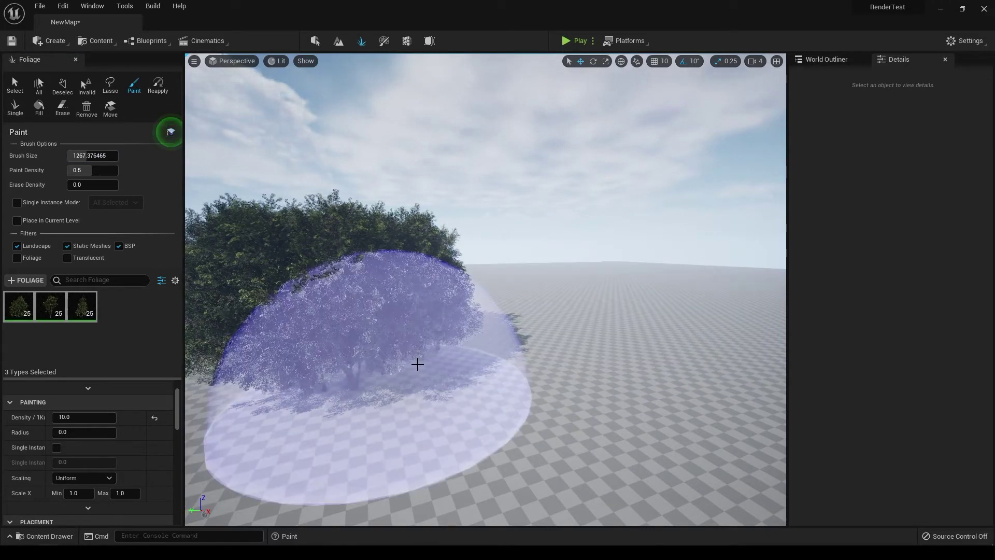
Step: Undo the painted tree cluster and set the Density of the three foliage types to 3
key(ctrl+z)
click(77, 417)
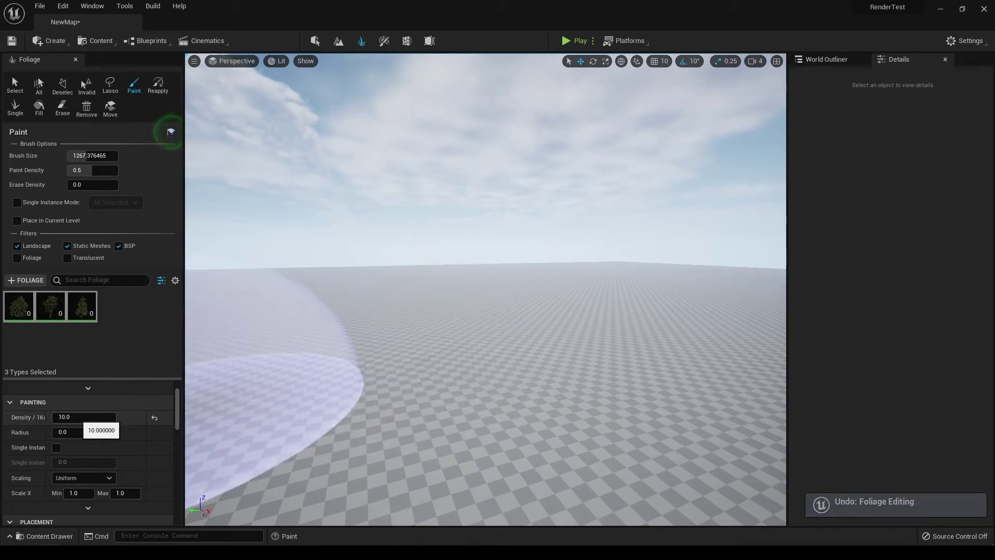
key(ctrl+a)
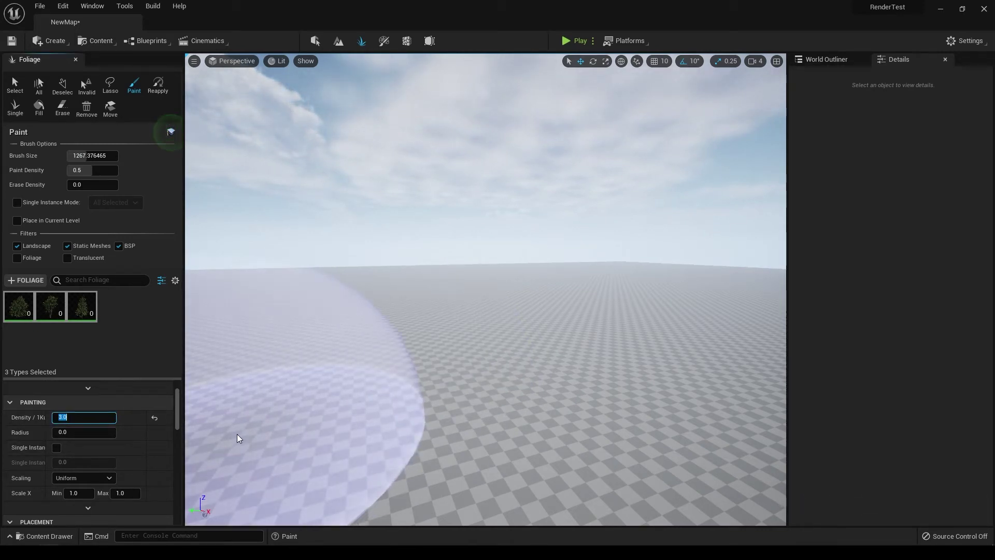
Step: Paint groups of the three Black Alder trees around the floor, leaving an open path between them
click(233, 419)
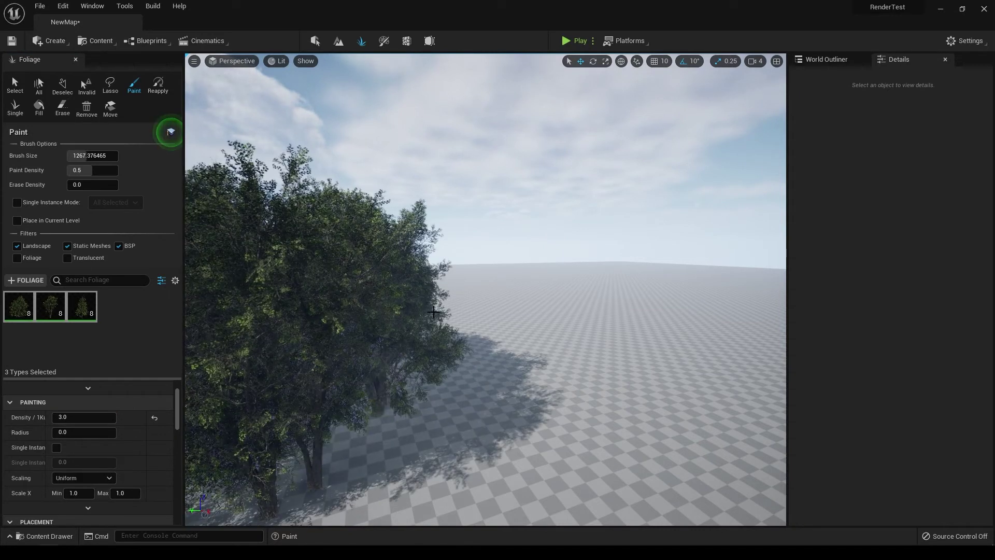
click(469, 329)
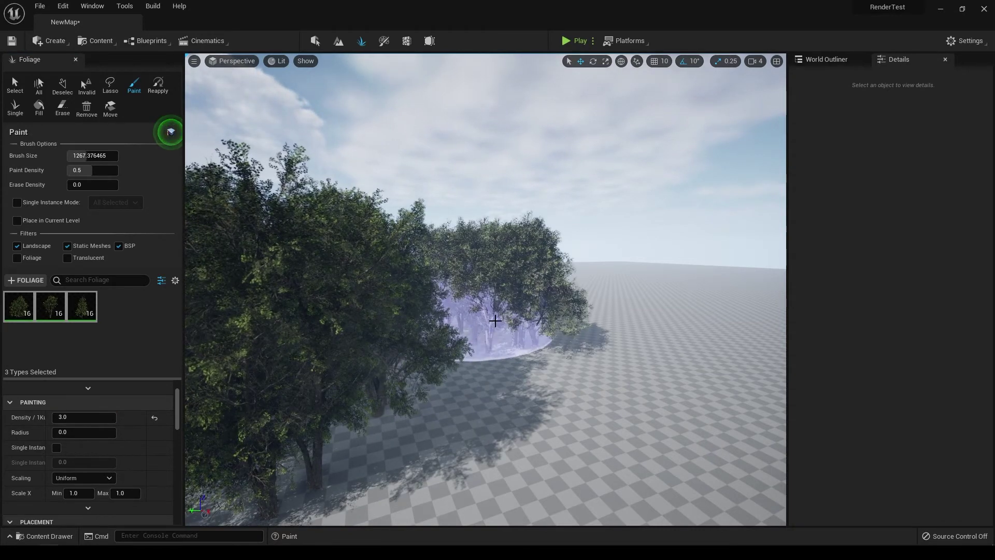
mouse_move(675, 331)
mouse_down()
mouse_move(731, 388)
mouse_move(772, 465)
mouse_up()
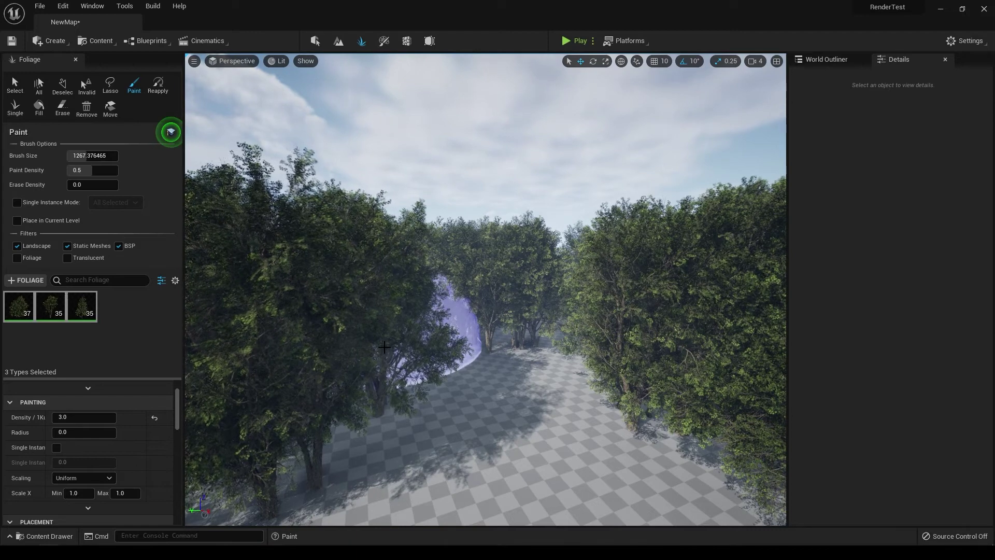
click(384, 347)
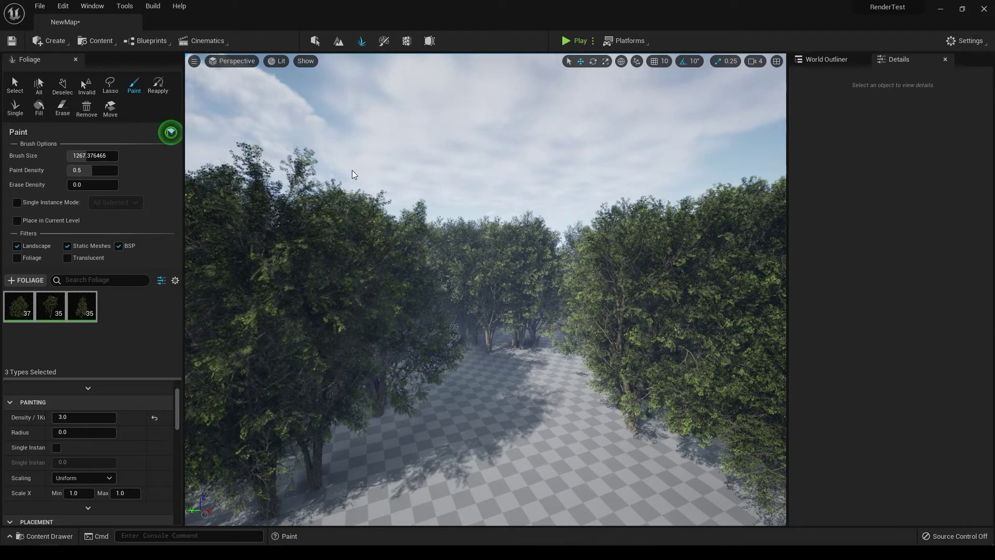
Step: Return to Selection mode and examine the painted trees from closer to the ground
click(316, 41)
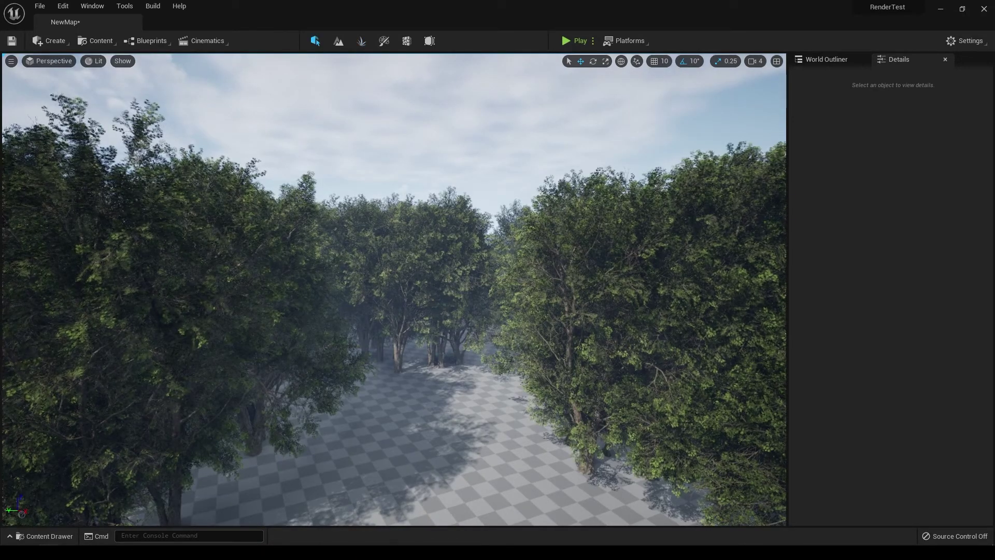
key(s)
right_drag(394, 290, 394, 259)
key(w)
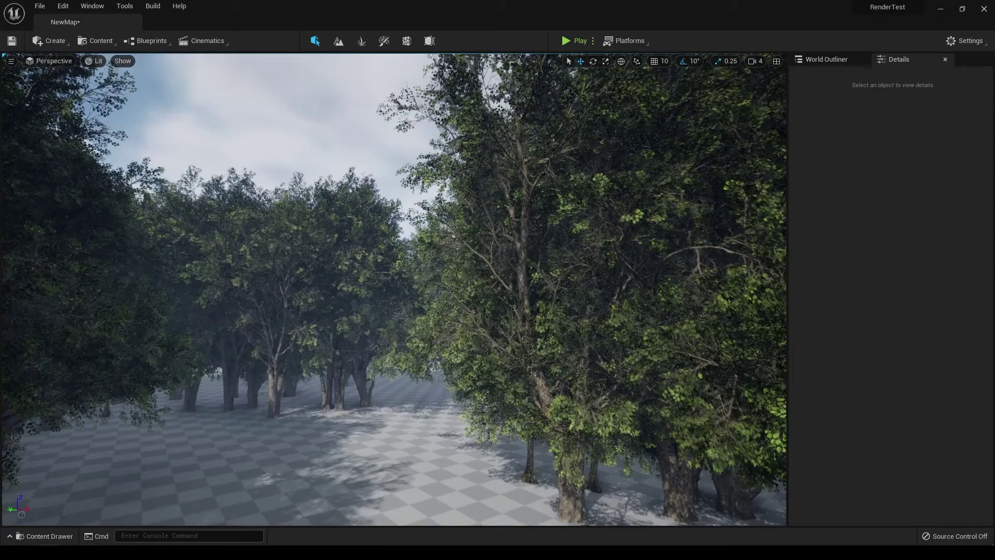